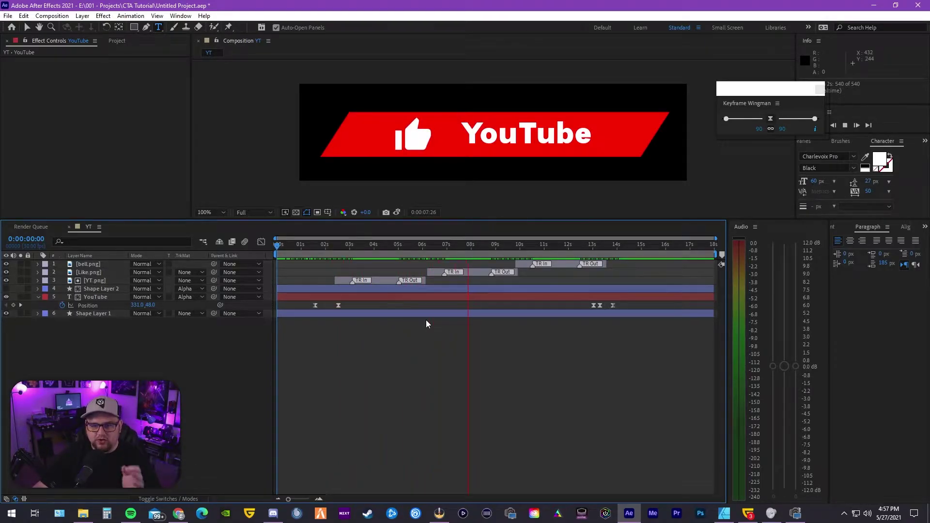
# Step: Stop the preview playback and start a new composition with a frame rate of 60 frames per second
pyautogui.press('space')
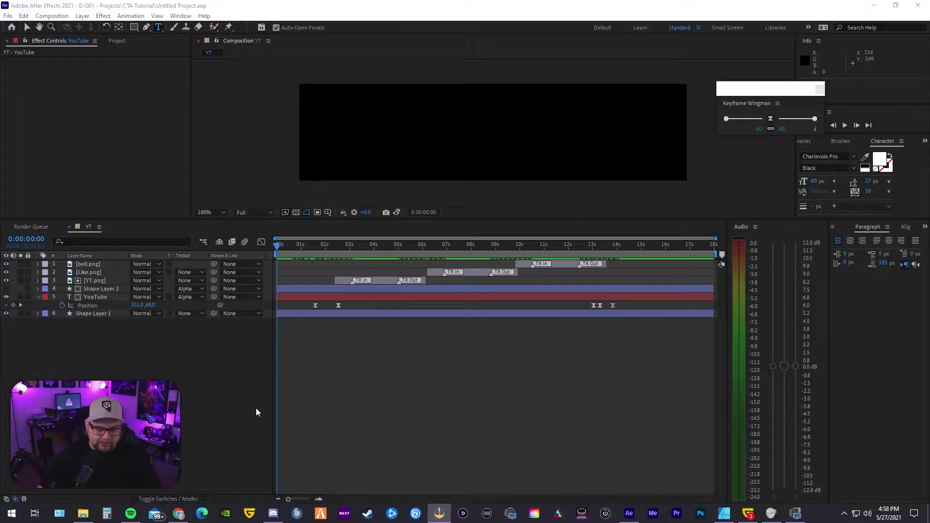
pyautogui.click(85, 131)
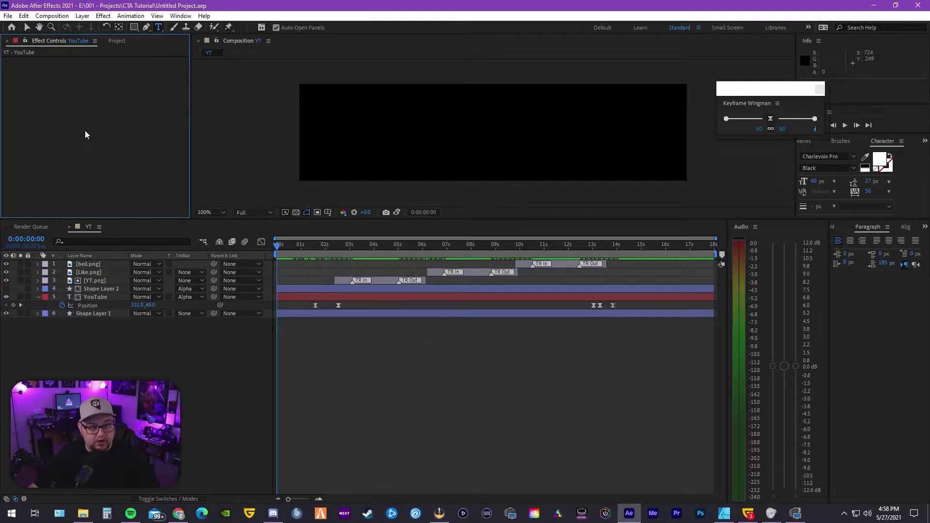
pyautogui.click(8, 15)
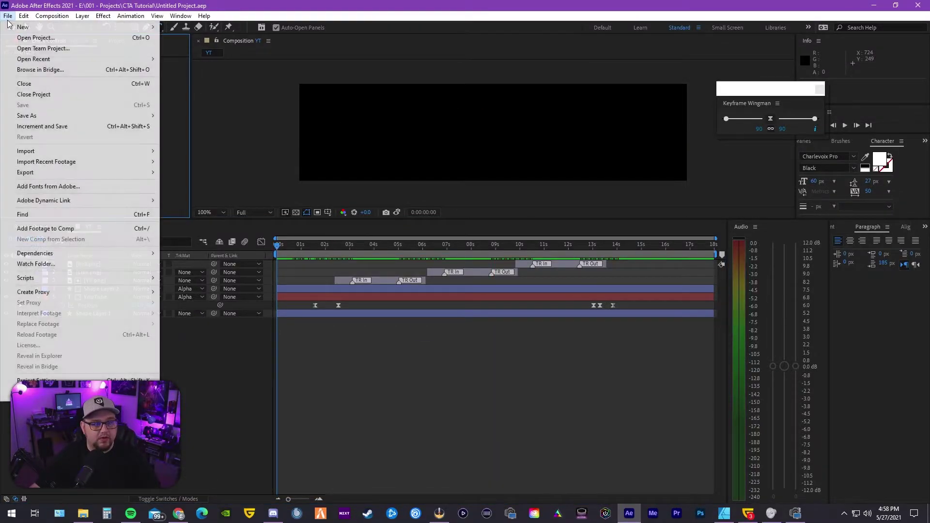
pyautogui.moveTo(52, 16)
pyautogui.click(74, 27)
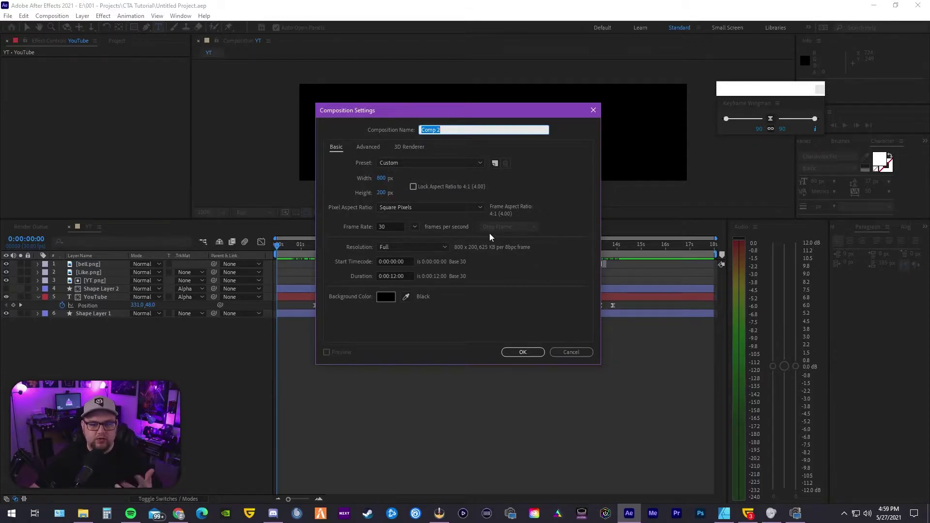
pyautogui.click(414, 226)
pyautogui.click(423, 356)
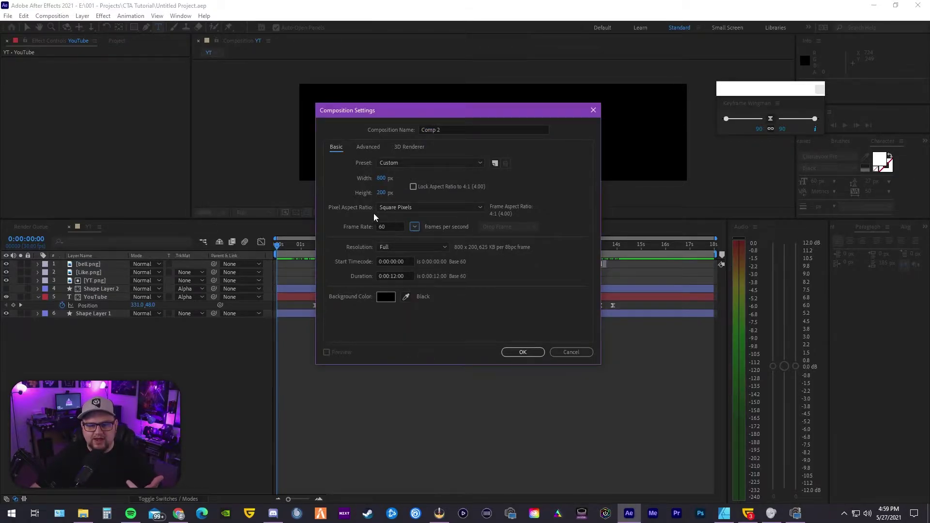
# Step: Set the new composition's duration to 0:00:15:00, name it Twitch and create it
pyautogui.click(395, 276)
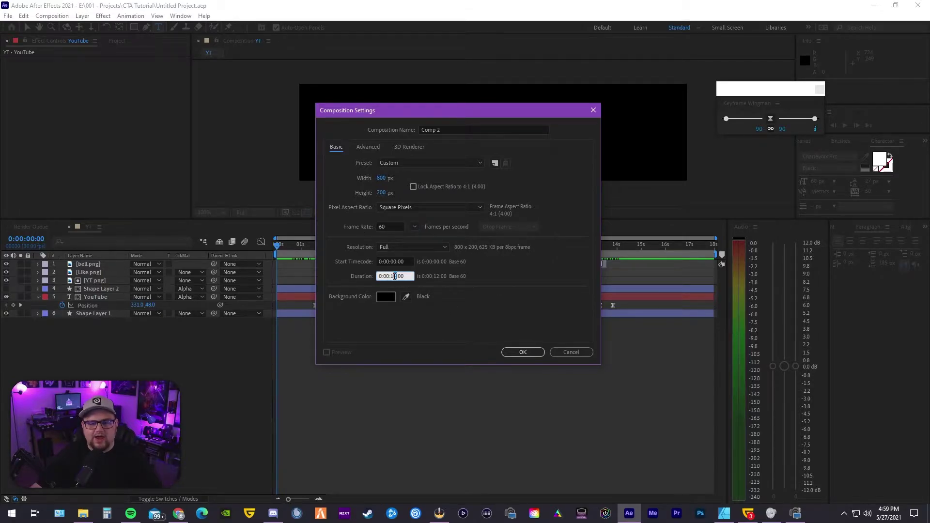
pyautogui.write('5')
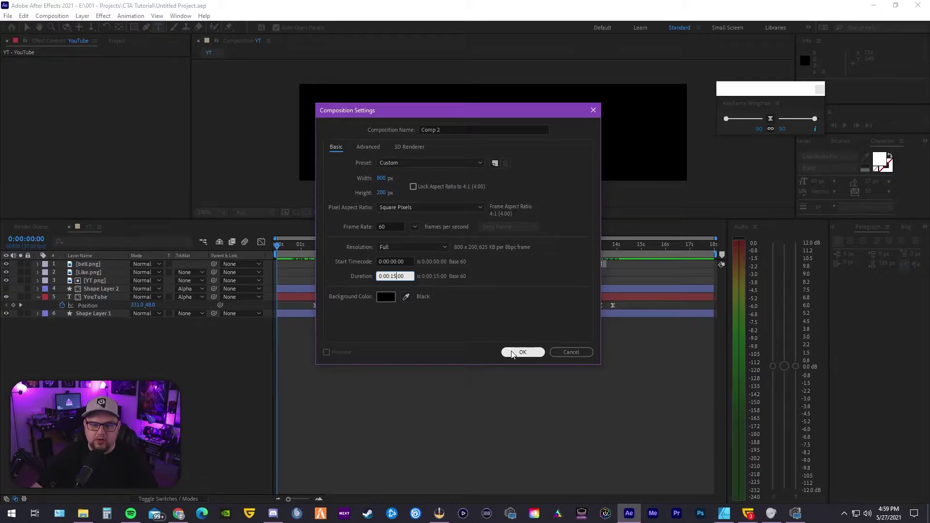
pyautogui.moveTo(441, 127); pyautogui.dragTo(368, 134)
pyautogui.write('Twit')
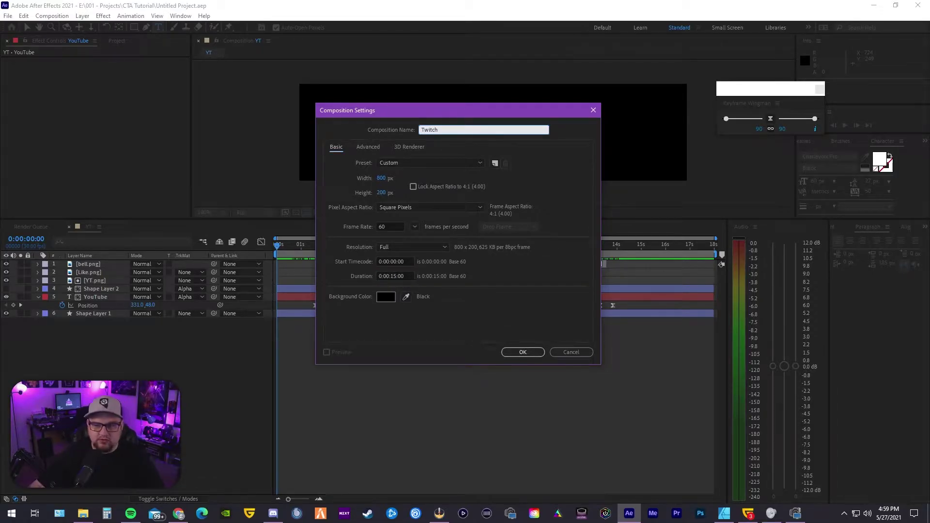
pyautogui.write('ch')
pyautogui.press('Return')
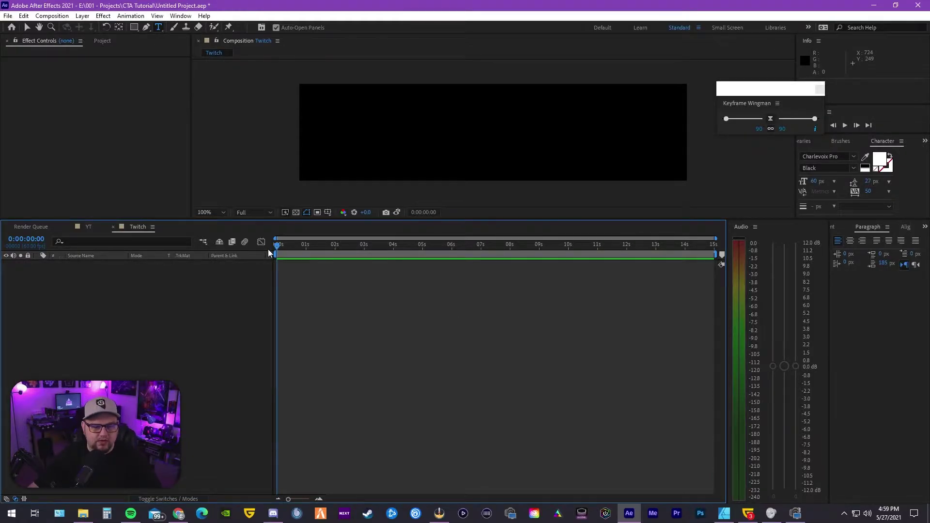
# Step: Add a shape layer and draw a white rectangle about 671 by 97 px across the middle of the composition
pyautogui.click(82, 16)
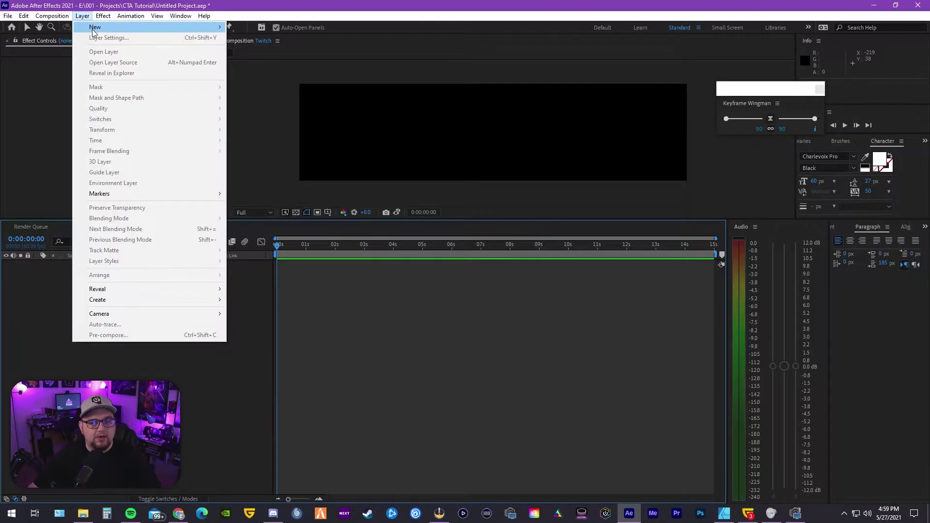
pyautogui.moveTo(95, 28)
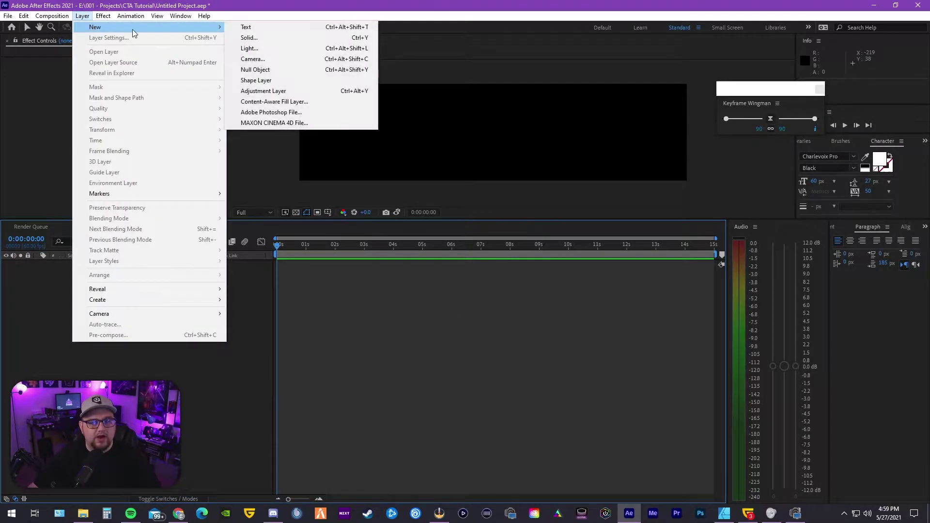
pyautogui.click(257, 81)
pyautogui.press('q')
pyautogui.moveTo(312, 121); pyautogui.dragTo(667, 127)
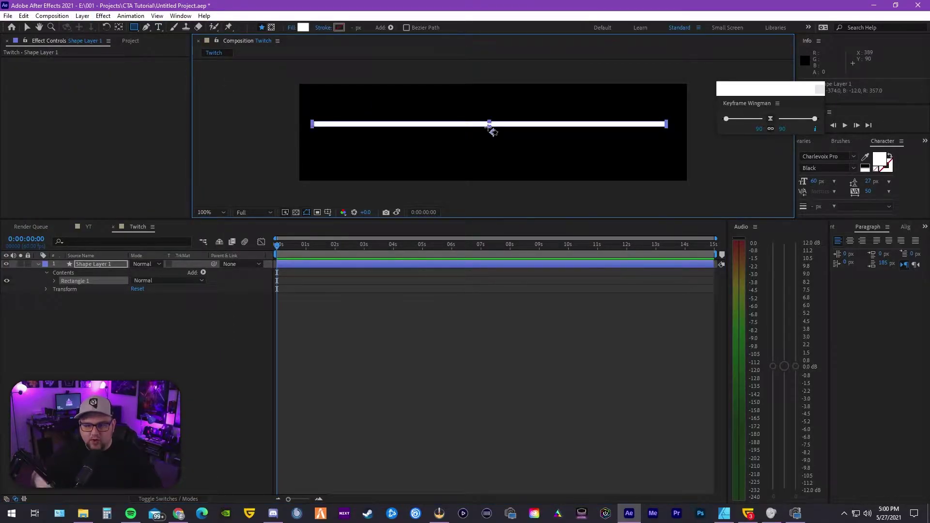
pyautogui.hotkey('ctrl', 'z')
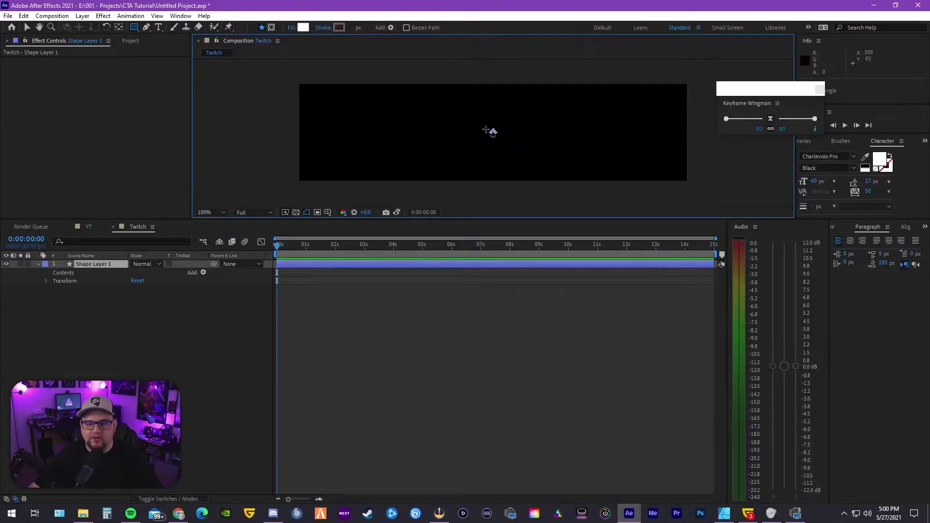
pyautogui.moveTo(308, 112); pyautogui.dragTo(633, 158)
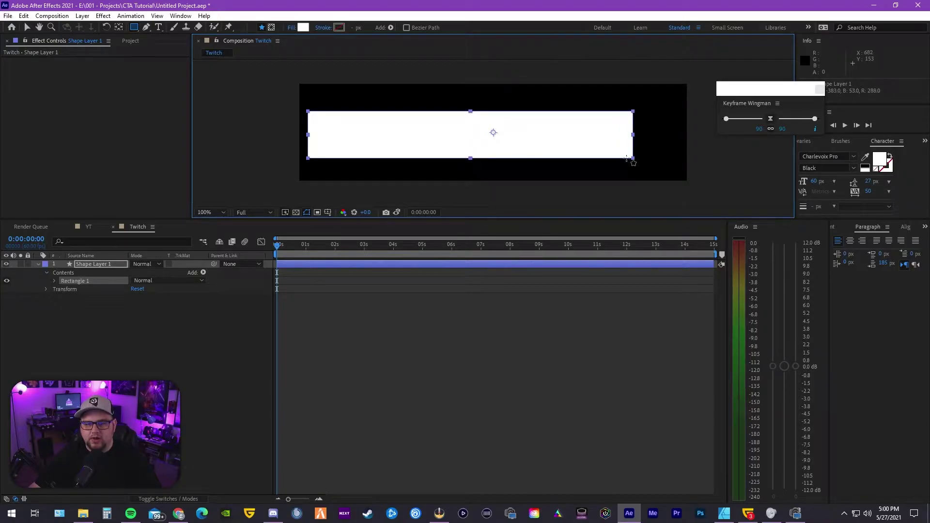
# Step: Center the rectangle horizontally and vertically in the composition using Align
pyautogui.click(905, 228)
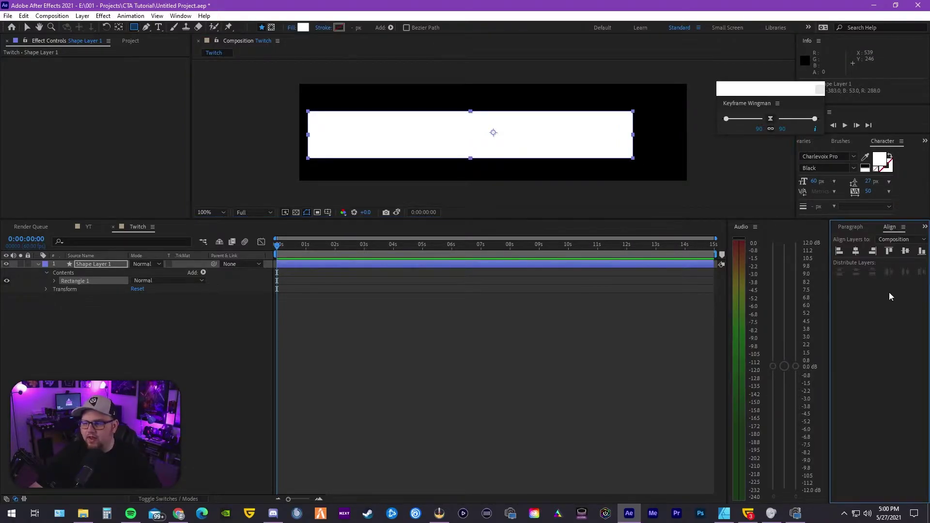
pyautogui.click(856, 251)
pyautogui.click(905, 252)
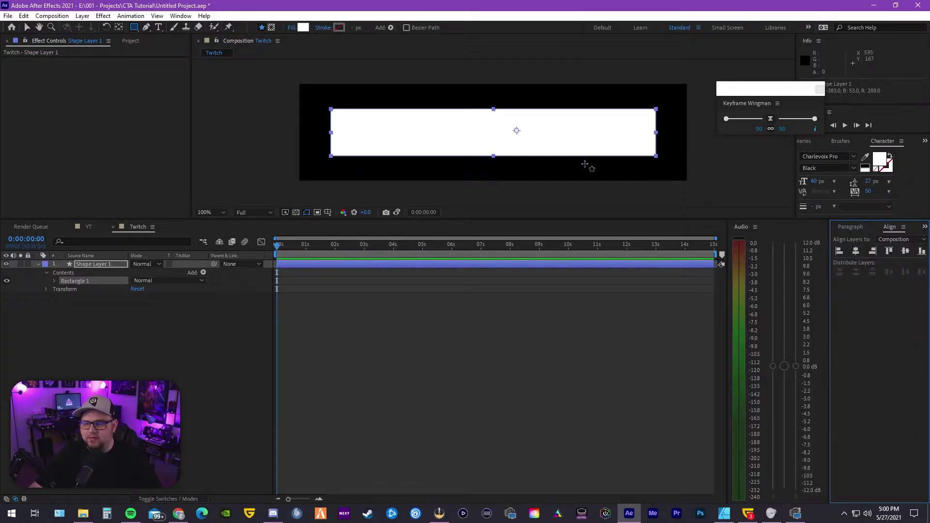
# Step: Set the Skew of Rectangle 1 in Shape Layer 1 to 20, then collapse and deselect the layer
pyautogui.click(38, 264)
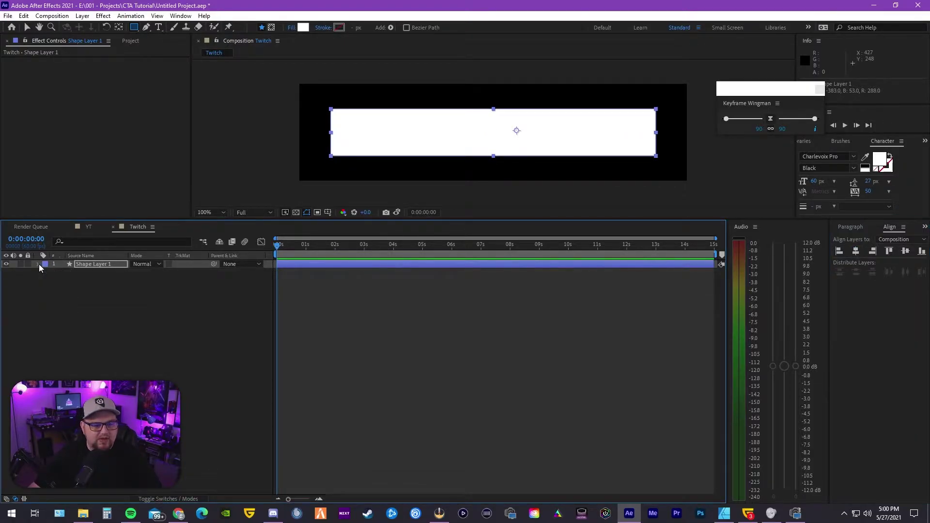
pyautogui.click(39, 264)
pyautogui.click(55, 280)
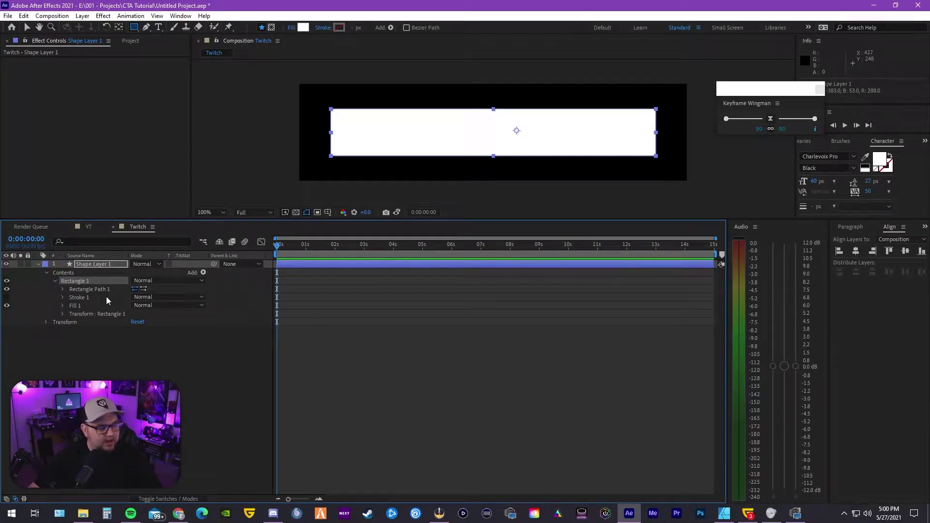
pyautogui.click(62, 313)
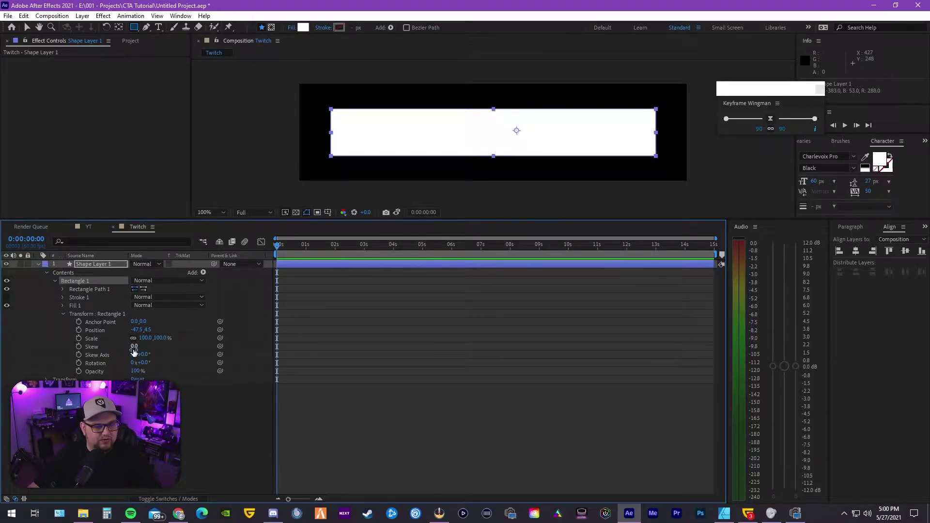
pyautogui.moveTo(134, 347); pyautogui.dragTo(146, 346)
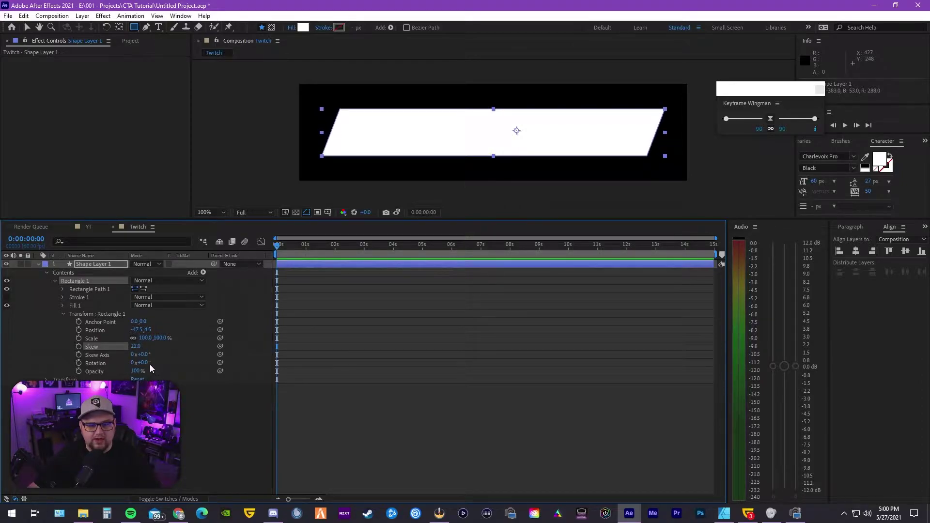
pyautogui.click(137, 347)
pyautogui.write('20')
pyautogui.press('Return')
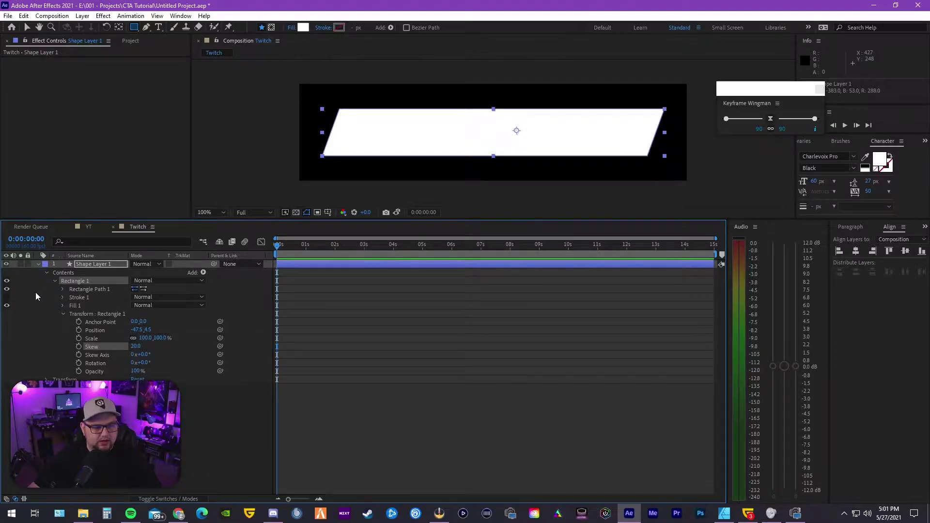
pyautogui.click(46, 274)
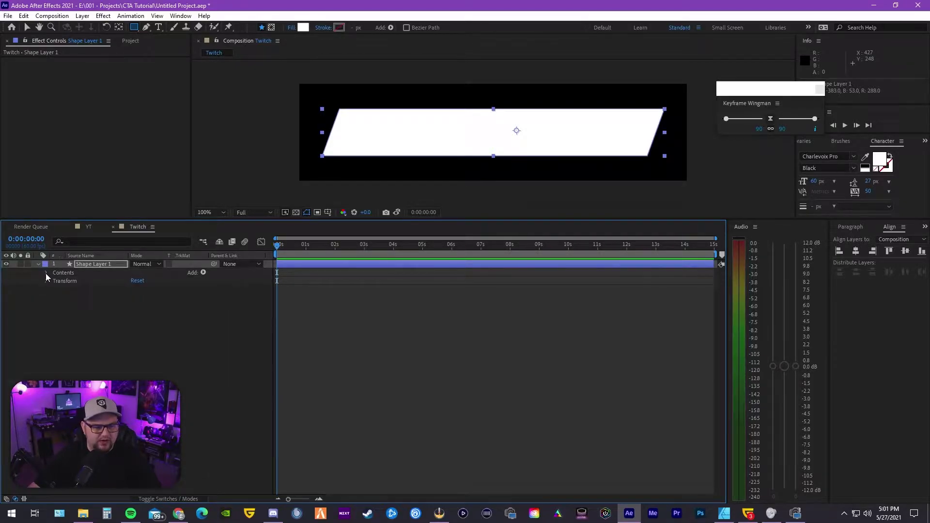
pyautogui.click(38, 264)
pyautogui.click(121, 324)
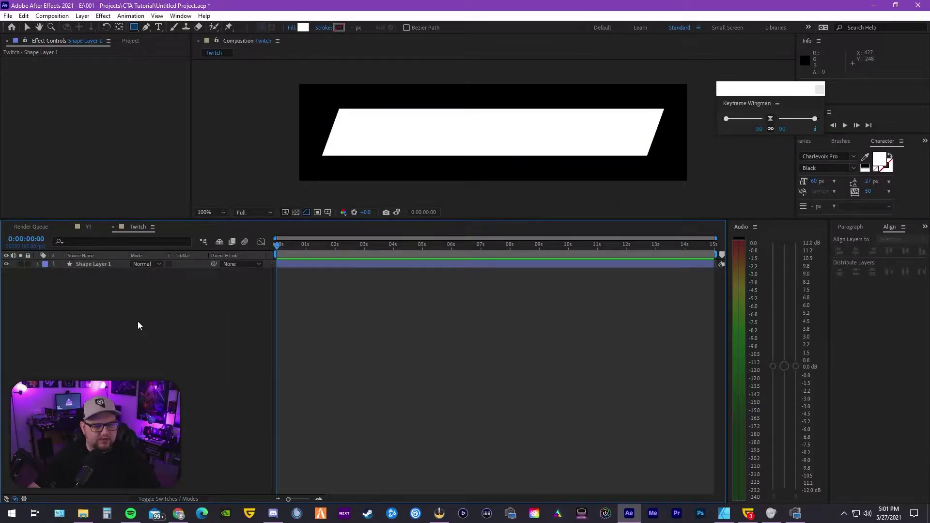
# Step: Add a Skew keyframe to Rectangle 1 in Shape Layer 1 at 0:00:02:30
pyautogui.press('space')
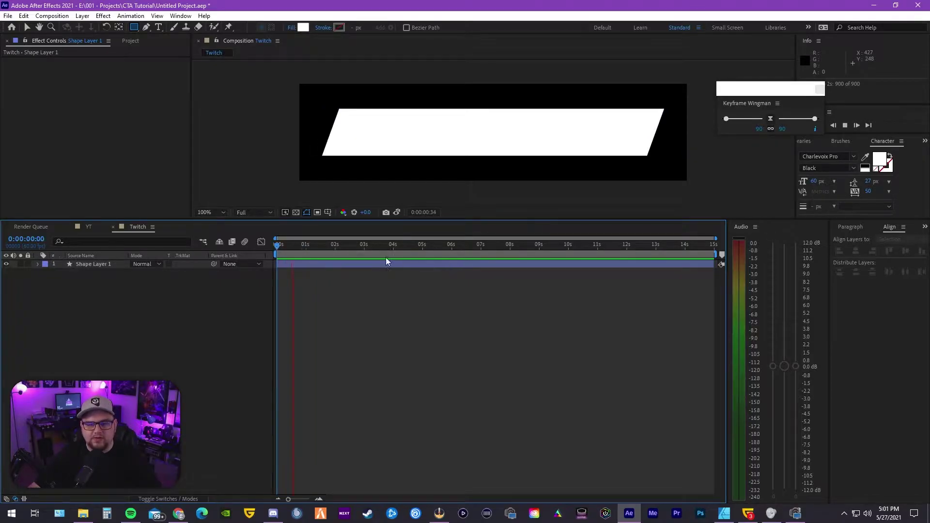
pyautogui.click(350, 247)
pyautogui.click(345, 267)
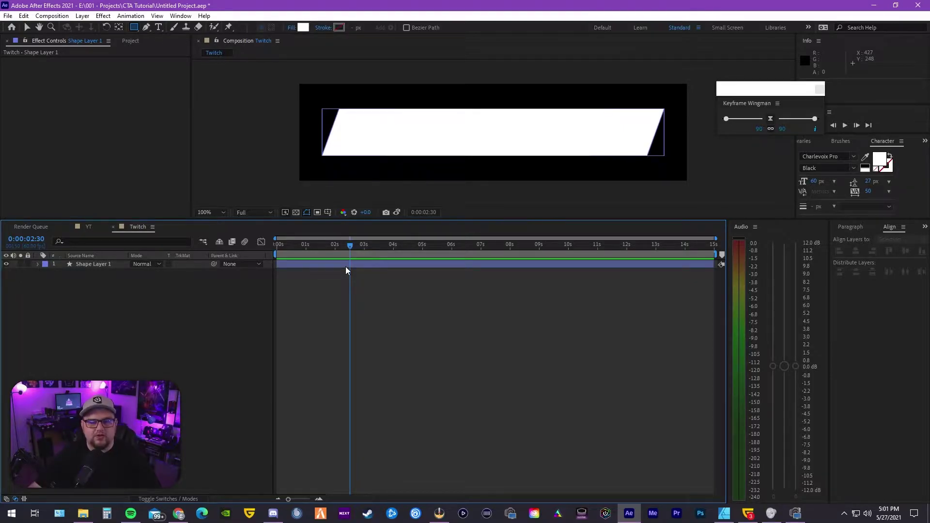
pyautogui.click(345, 267)
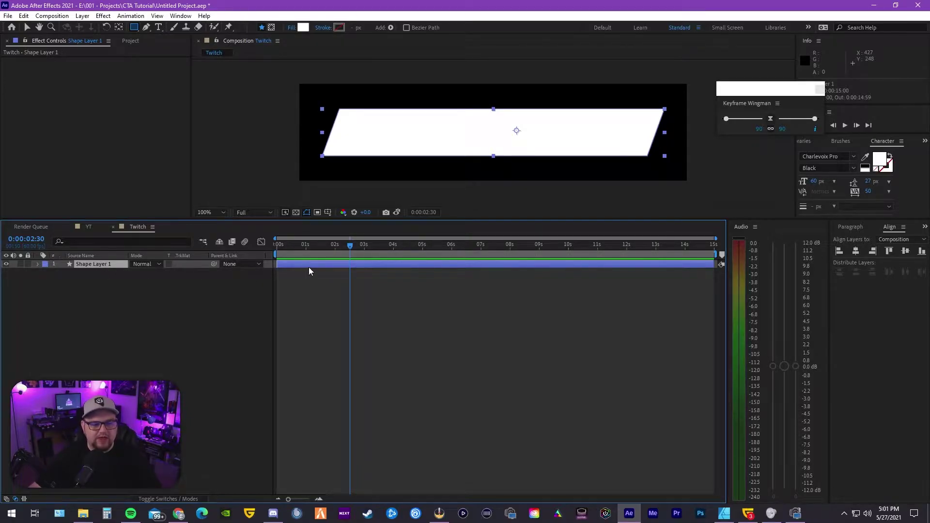
pyautogui.click(38, 264)
pyautogui.click(46, 281)
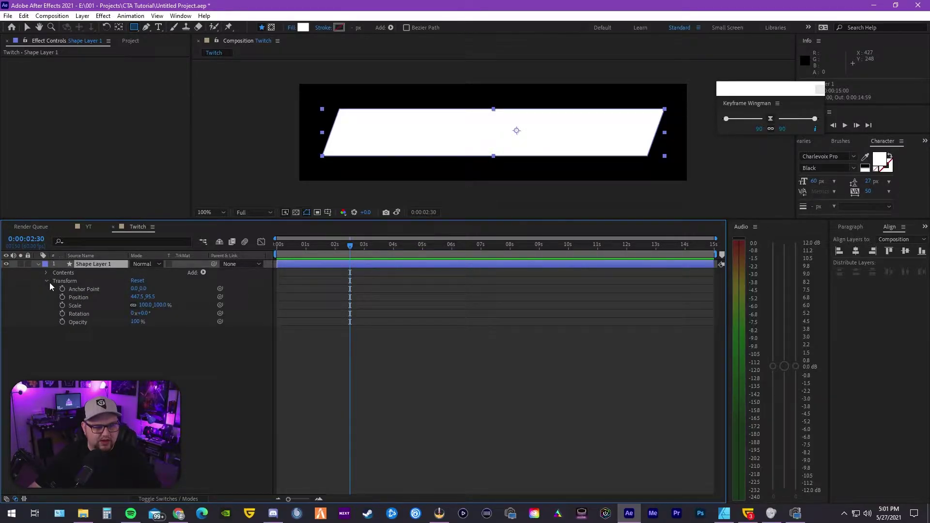
pyautogui.click(46, 281)
pyautogui.click(46, 273)
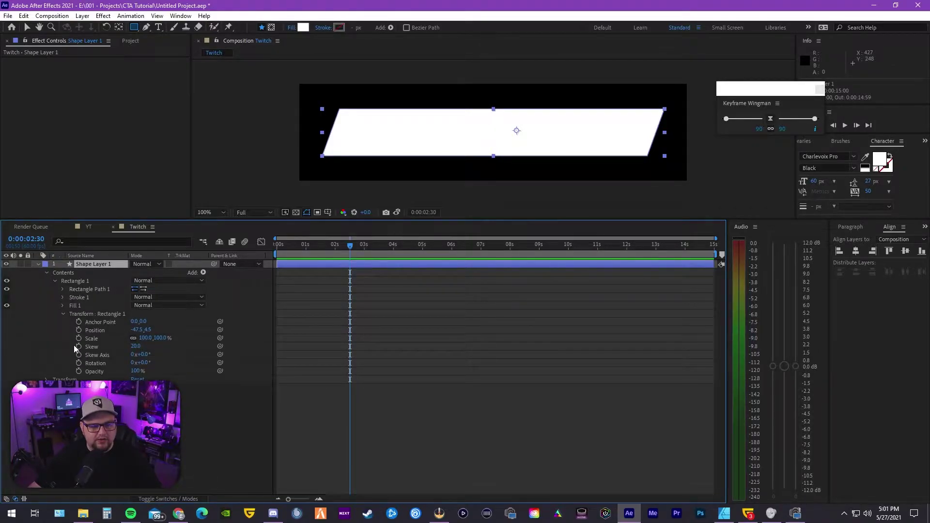
pyautogui.click(78, 346)
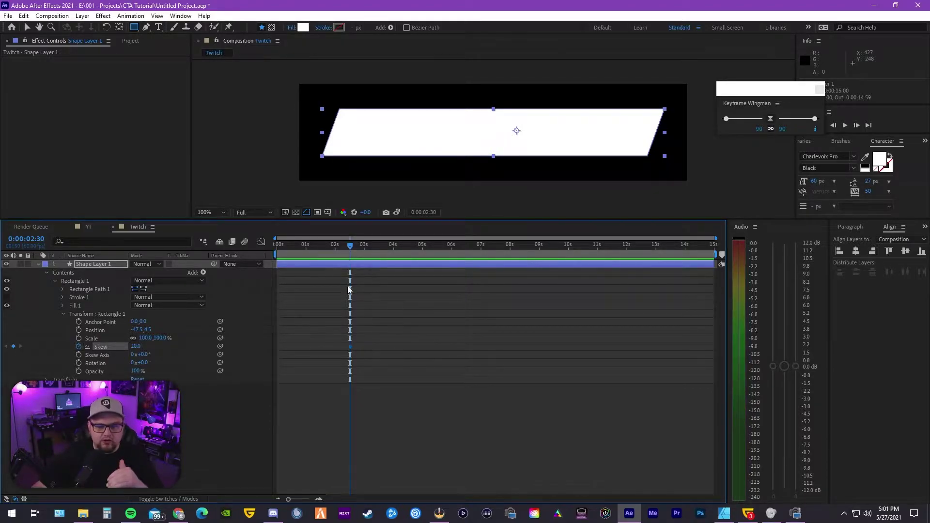
# Step: Add a Skew keyframe with value 0 at 0:00:02:00 and preview the skew animation
pyautogui.moveTo(347, 246); pyautogui.dragTo(335, 252)
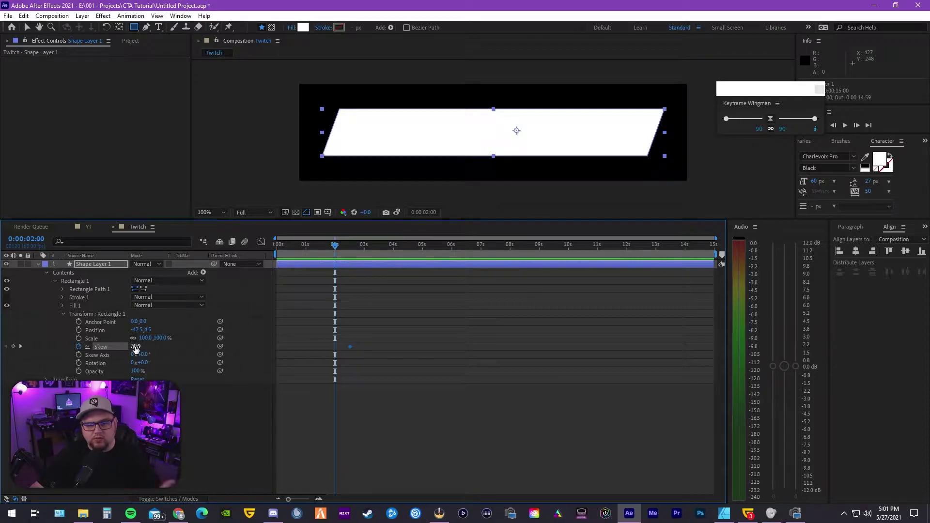
pyautogui.click(136, 347)
pyautogui.write('0')
pyautogui.press('Return')
pyautogui.press('space')
pyautogui.click(328, 251)
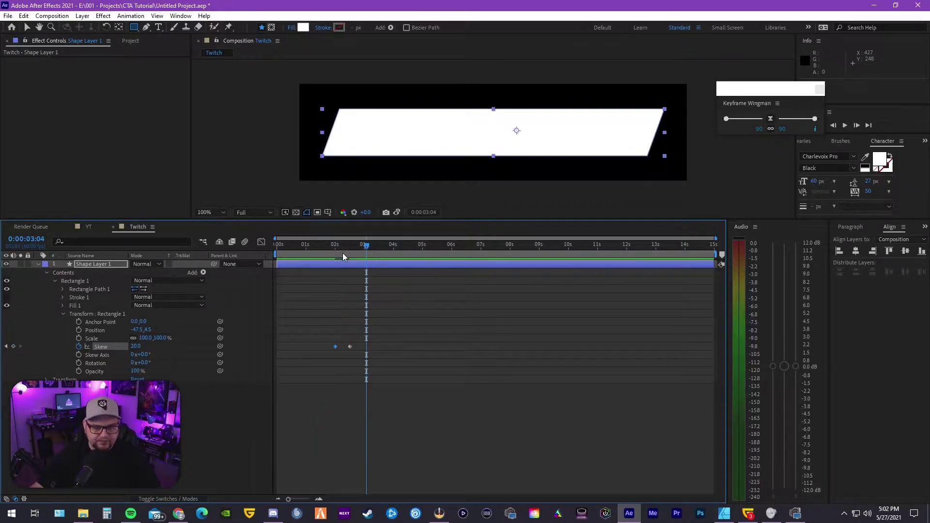
# Step: Move the playhead back to 0:00:01:36 and show only the shape layer's keyframed properties
pyautogui.press('pageup')
pyautogui.press('pageup')
pyautogui.press('pageup')
pyautogui.press('pageup')
pyautogui.press('pageup')
pyautogui.press('pageup')
pyautogui.press('s')
pyautogui.press('u')
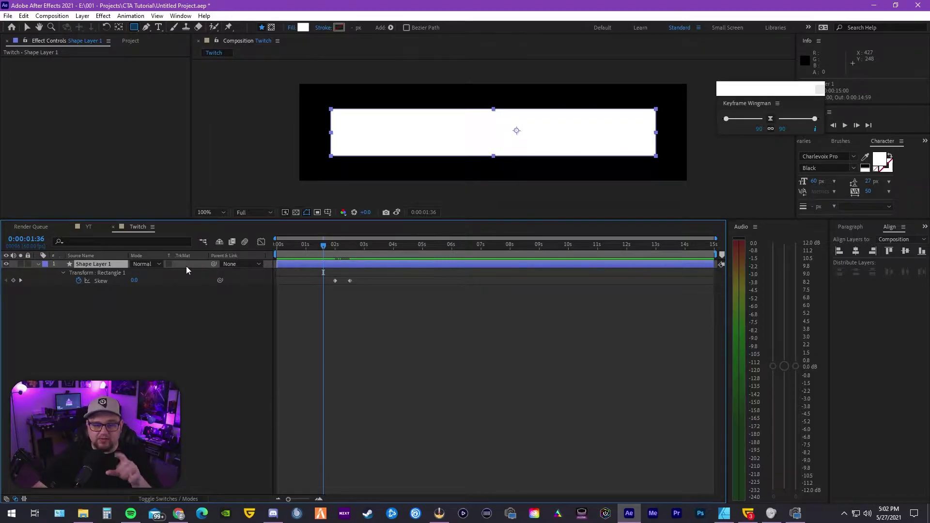
# Step: Rename Shape Layer 1 to "Main Square"
pyautogui.rightClick(93, 264)
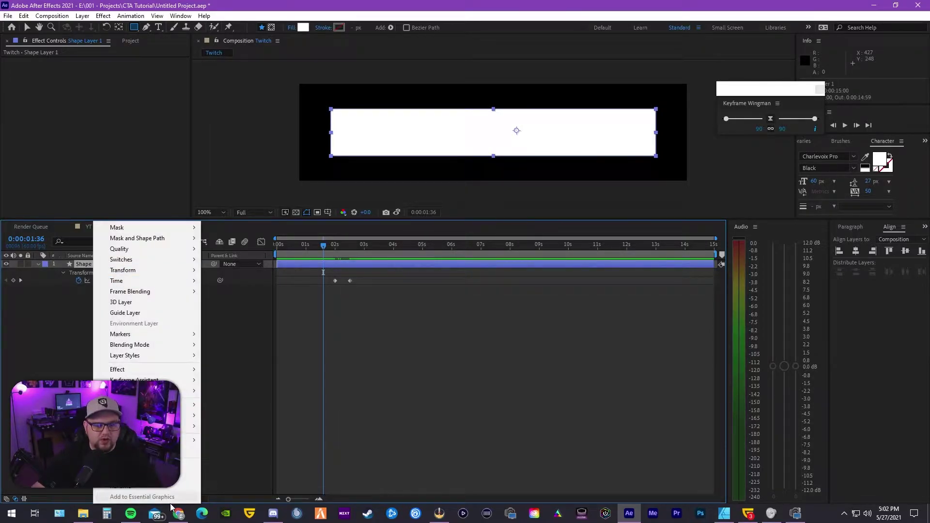
pyautogui.click(121, 500)
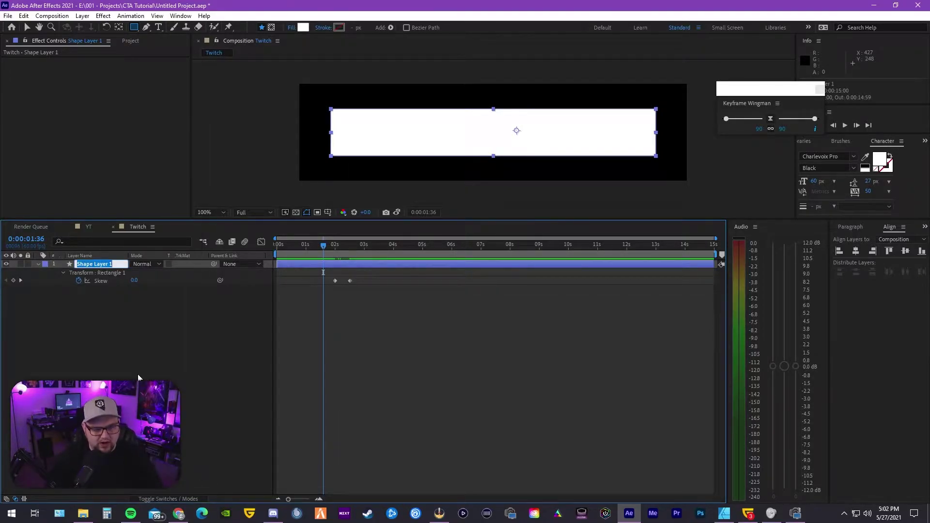
pyautogui.write('Main Square')
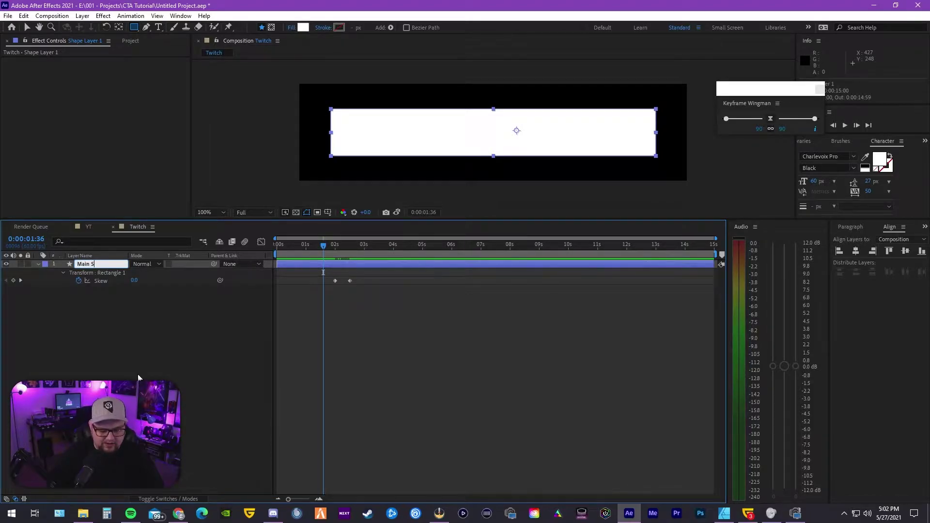
pyautogui.press('Return')
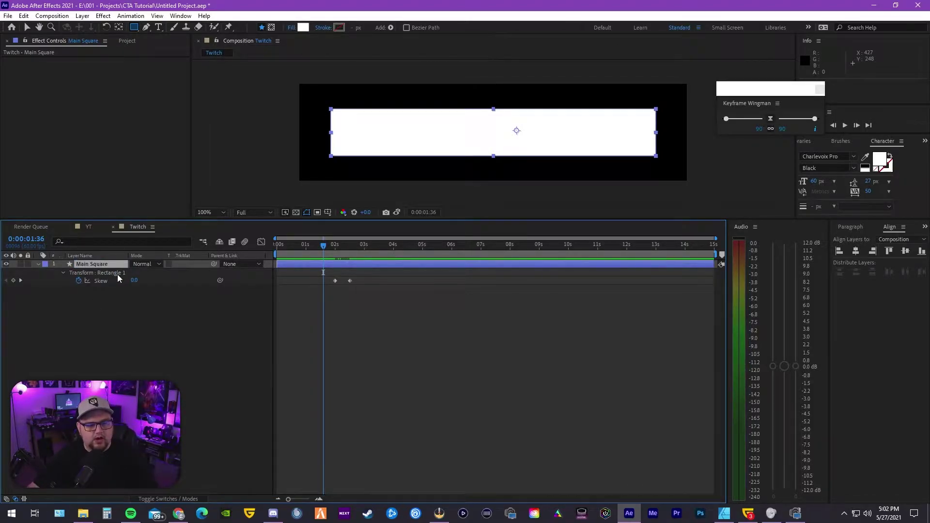
# Step: Add a Scale keyframe to the Main Square layer at 0:00:01:44
pyautogui.press('s')
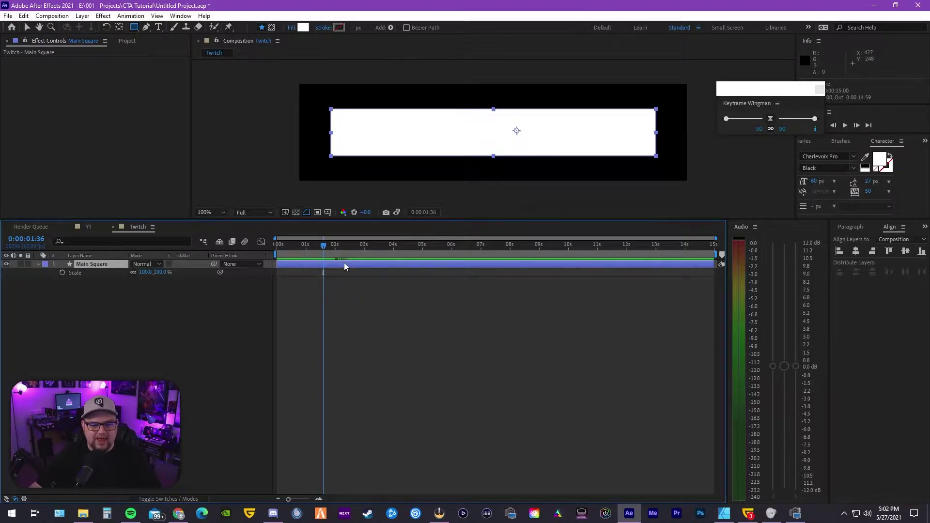
pyautogui.moveTo(324, 249)
pyautogui.mouseDown()
pyautogui.moveTo(344, 248)
pyautogui.moveTo(328, 249)
pyautogui.mouseUp()
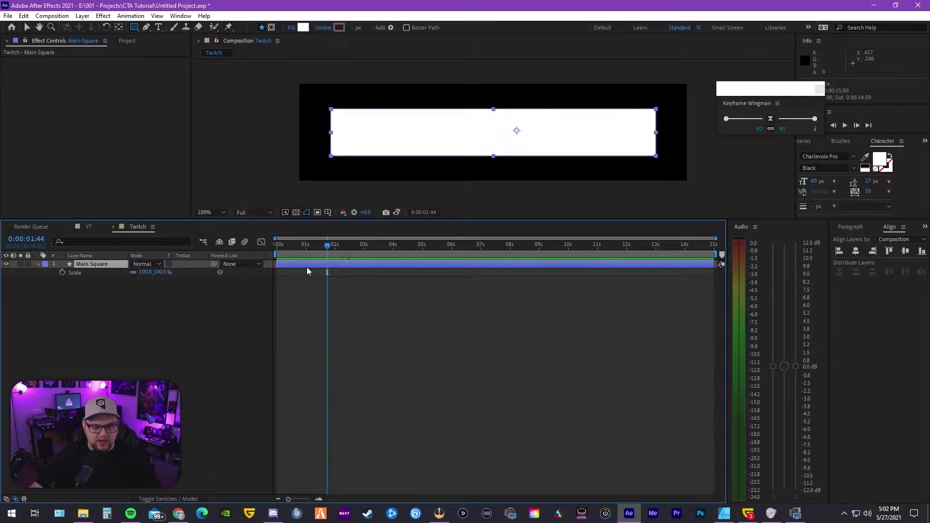
pyautogui.click(62, 273)
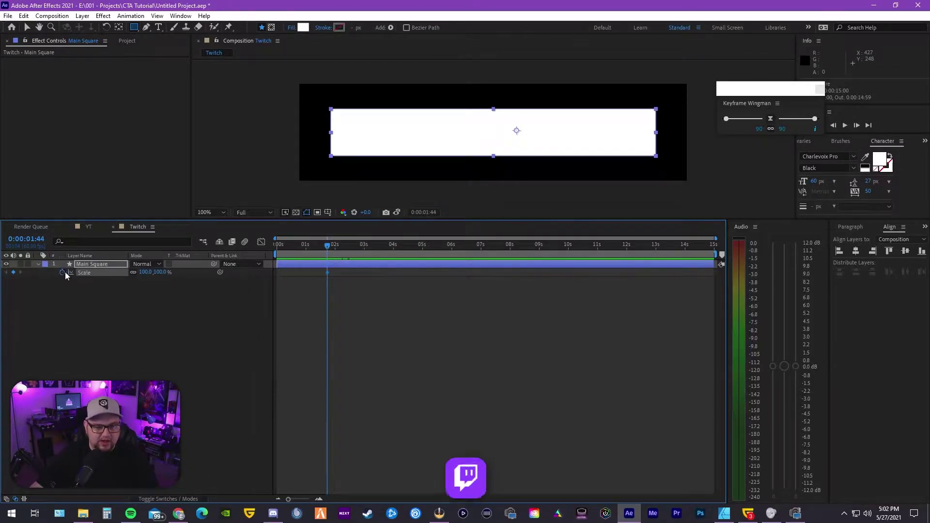
# Step: At 0:00:01:12, unlink Main Square's Scale proportions, set its vertical scale to 9%, and preview the animation
pyautogui.moveTo(326, 248); pyautogui.dragTo(310, 246)
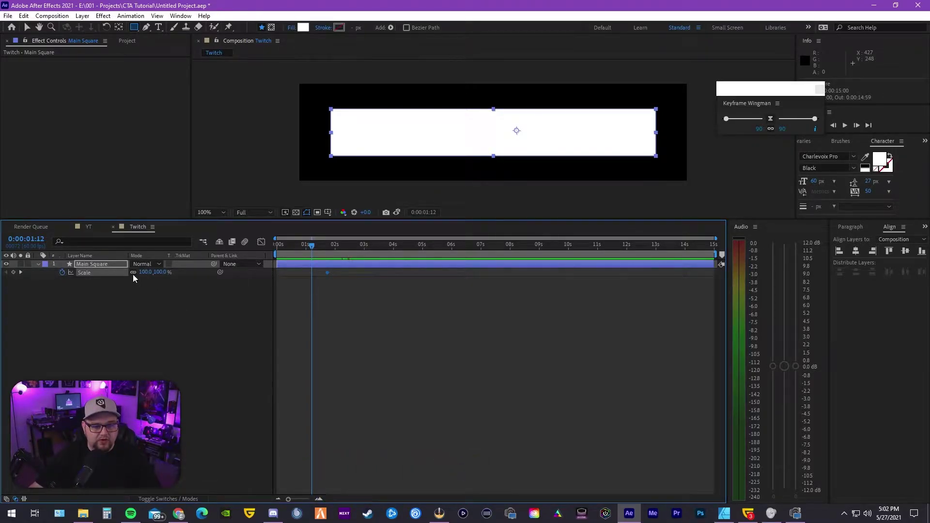
pyautogui.moveTo(145, 272)
pyautogui.mouseDown()
pyautogui.moveTo(124, 272)
pyautogui.moveTo(148, 278)
pyautogui.mouseUp()
pyautogui.hotkey('ctrl', 'z')
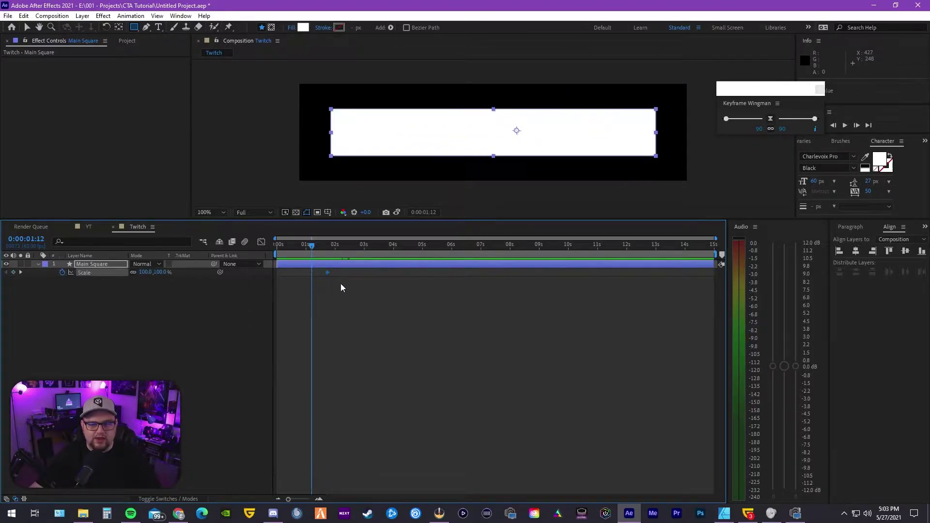
pyautogui.click(133, 272)
pyautogui.moveTo(160, 272); pyautogui.dragTo(95, 250)
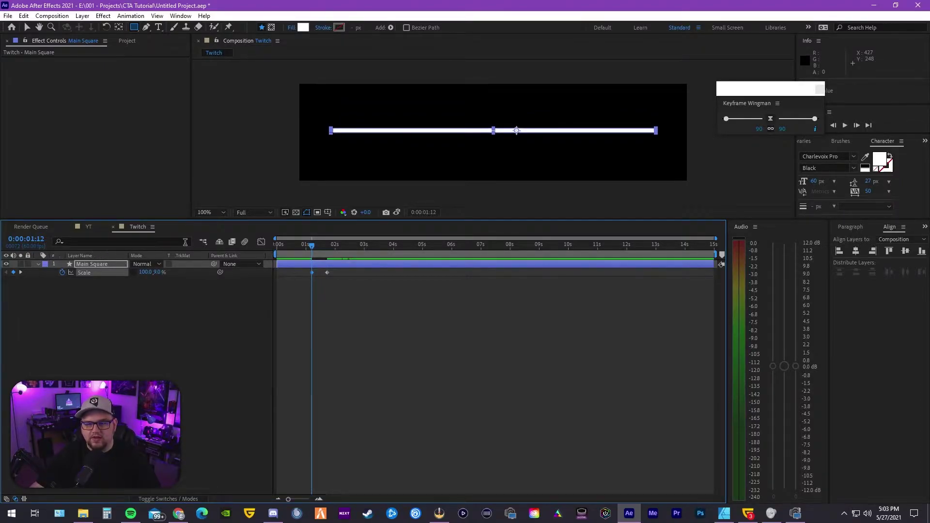
pyautogui.press('space')
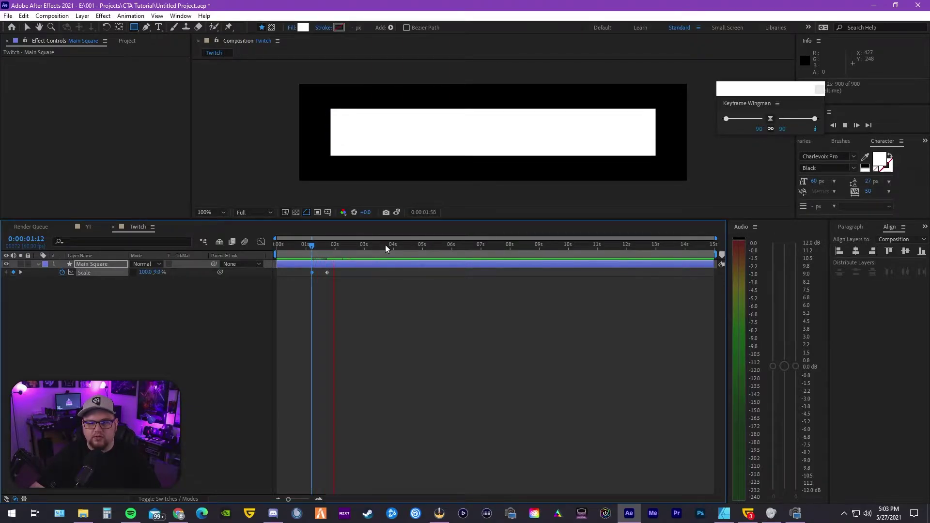
# Step: Play the YT composition's opening animation for reference, then play the Twitch composition to compare
pyautogui.click(88, 227)
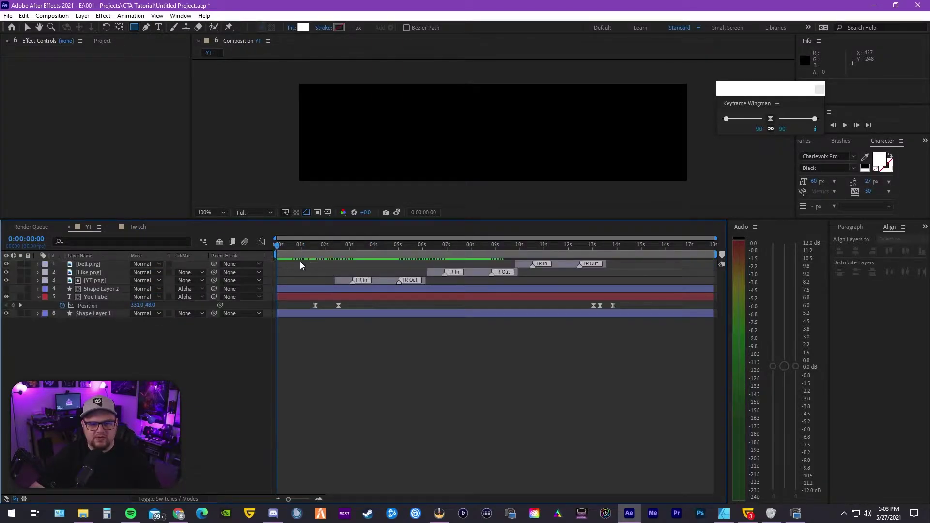
pyautogui.press('space')
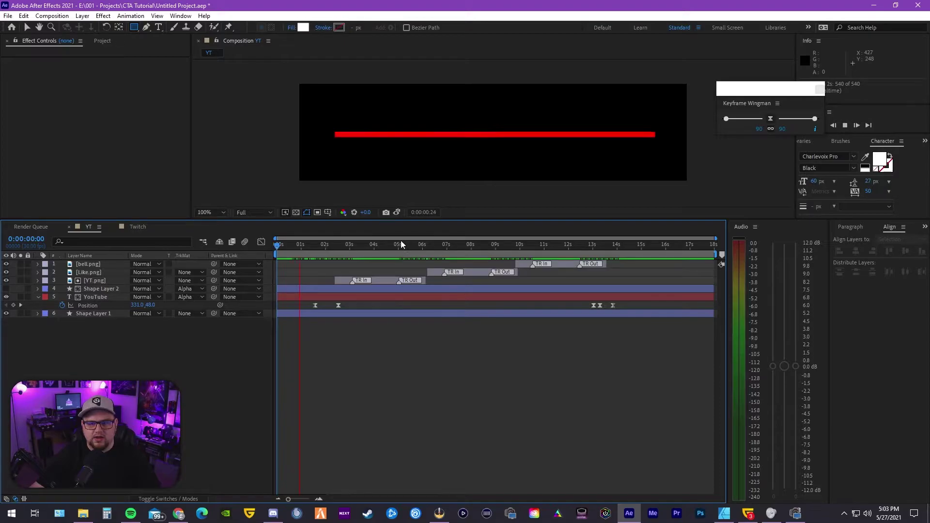
pyautogui.press('space')
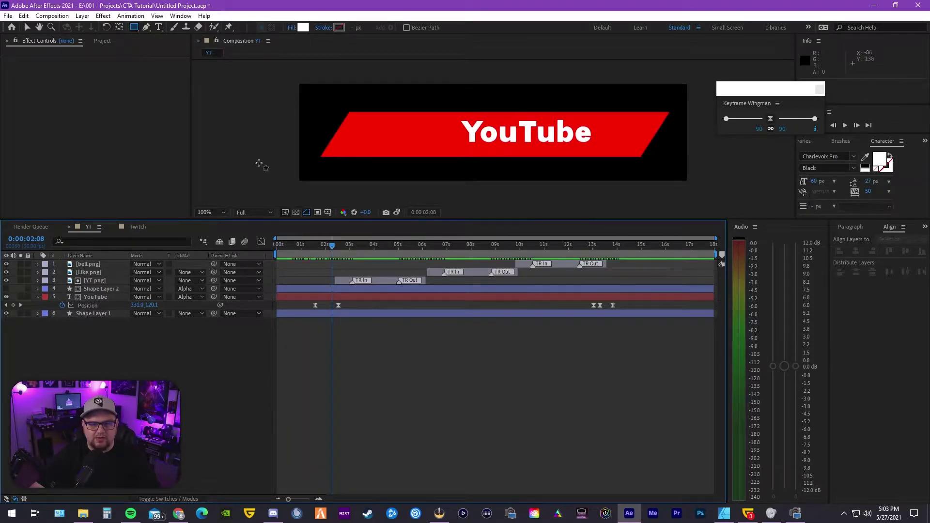
pyautogui.click(138, 227)
pyautogui.press('space')
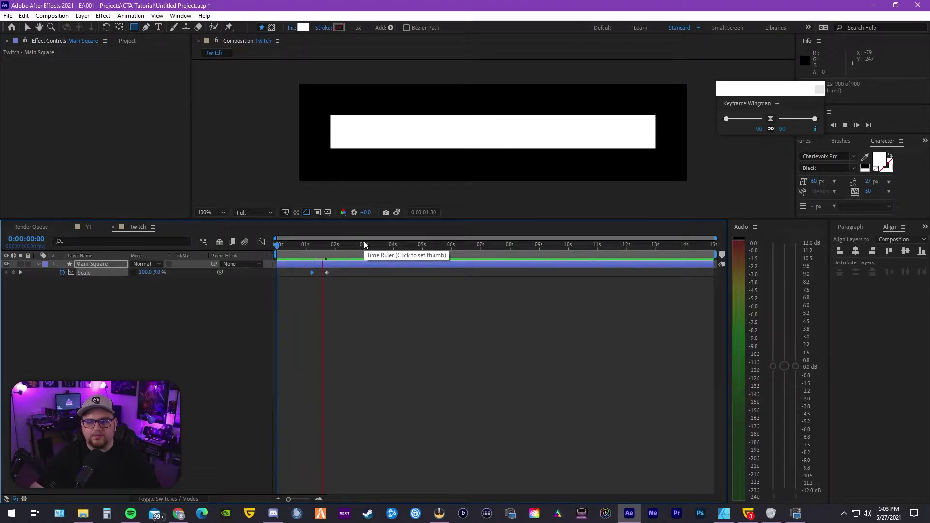
# Step: Set Main Square's horizontal scale to 0% at 0:00:00:35 and preview the line growing into the rectangle
pyautogui.moveTo(338, 250); pyautogui.dragTo(298, 248)
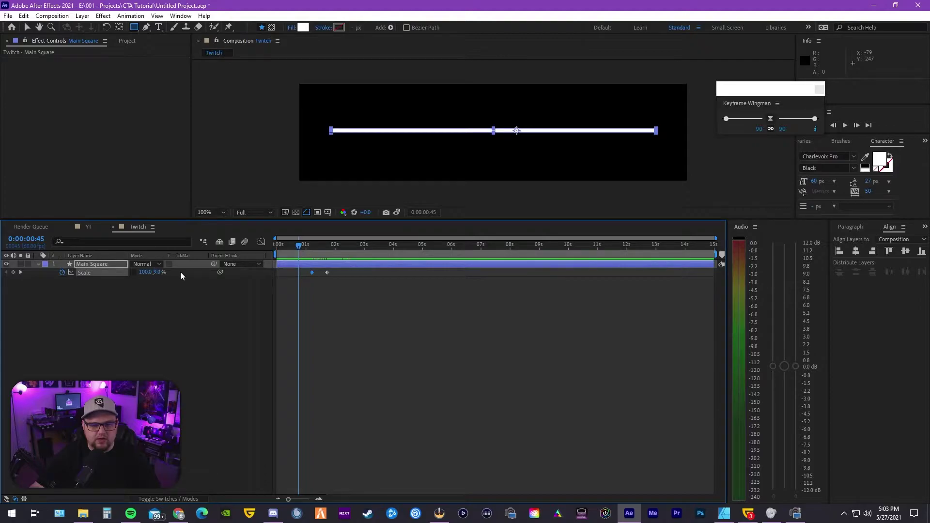
pyautogui.moveTo(300, 248); pyautogui.dragTo(295, 248)
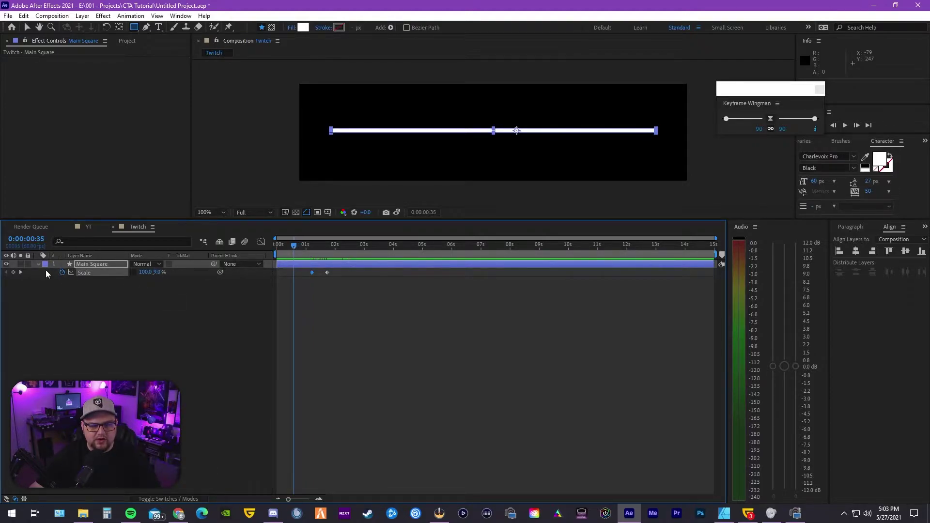
pyautogui.moveTo(158, 273)
pyautogui.mouseDown()
pyautogui.moveTo(189, 275)
pyautogui.moveTo(118, 275)
pyautogui.moveTo(145, 279)
pyautogui.mouseUp()
pyautogui.hotkey('ctrl', 'z')
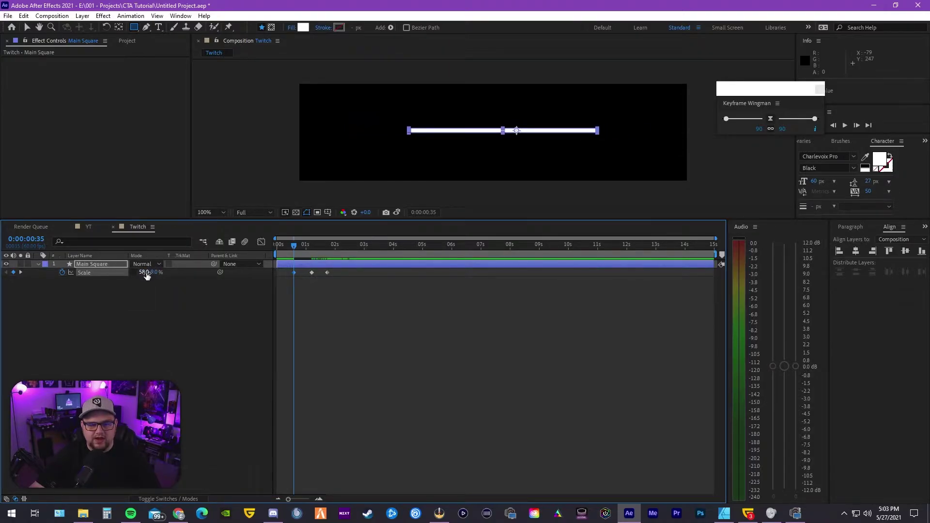
pyautogui.click(146, 273)
pyautogui.write('0')
pyautogui.press('Return')
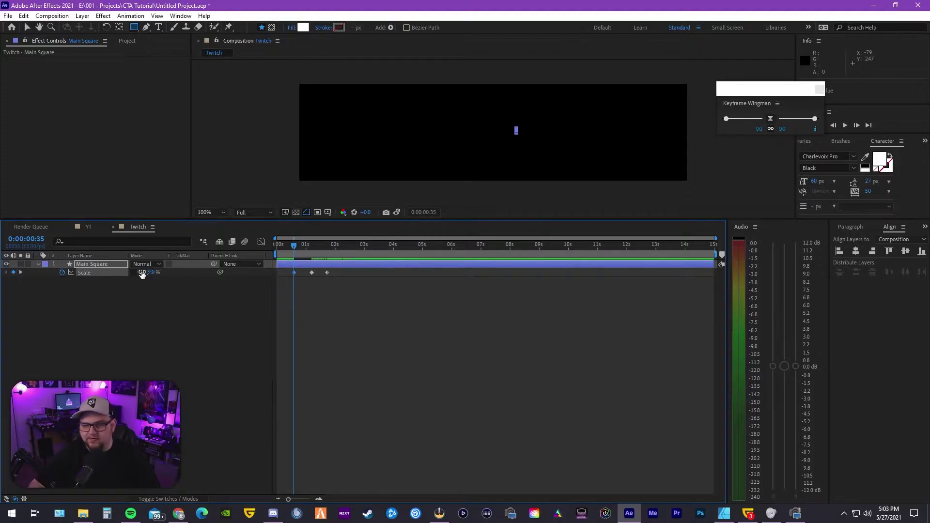
pyautogui.press('space')
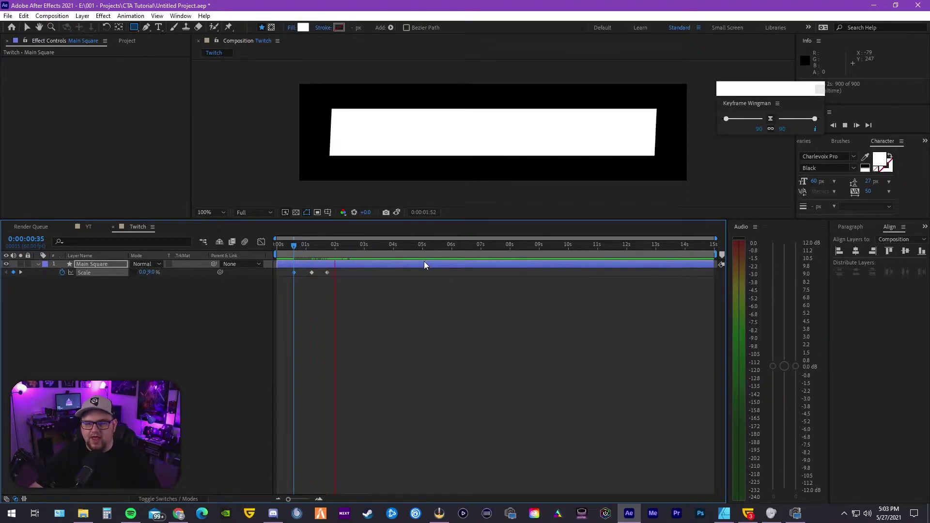
pyautogui.press('space')
# Step: Move the playhead to 0:00:02:43 and open the Anchor Point Mover tool from Animation Composer, closing the Animation Composer window
pyautogui.moveTo(332, 247); pyautogui.dragTo(356, 252)
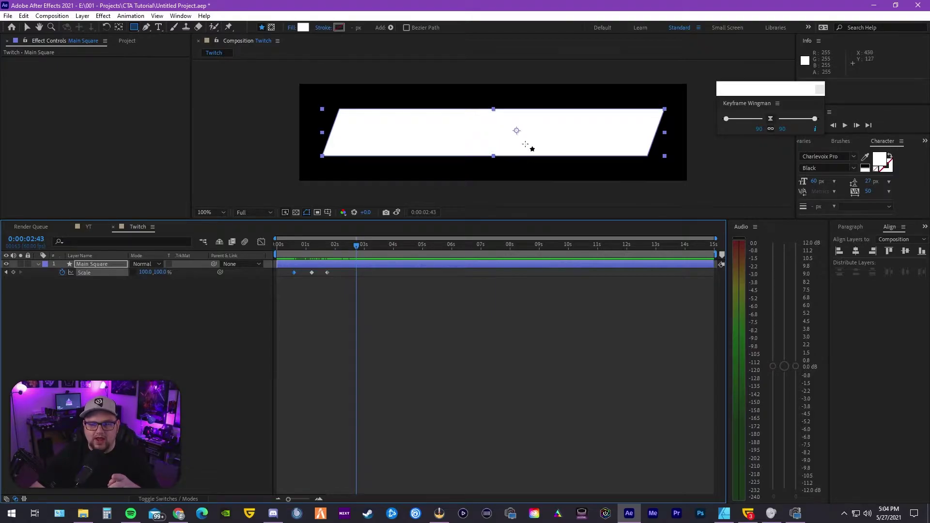
pyautogui.click(180, 16)
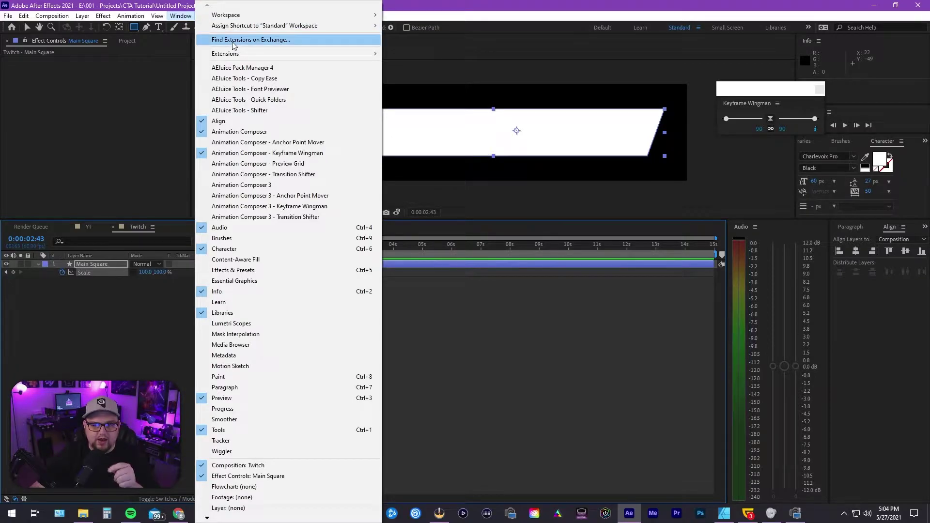
pyautogui.click(181, 16)
pyautogui.click(180, 16)
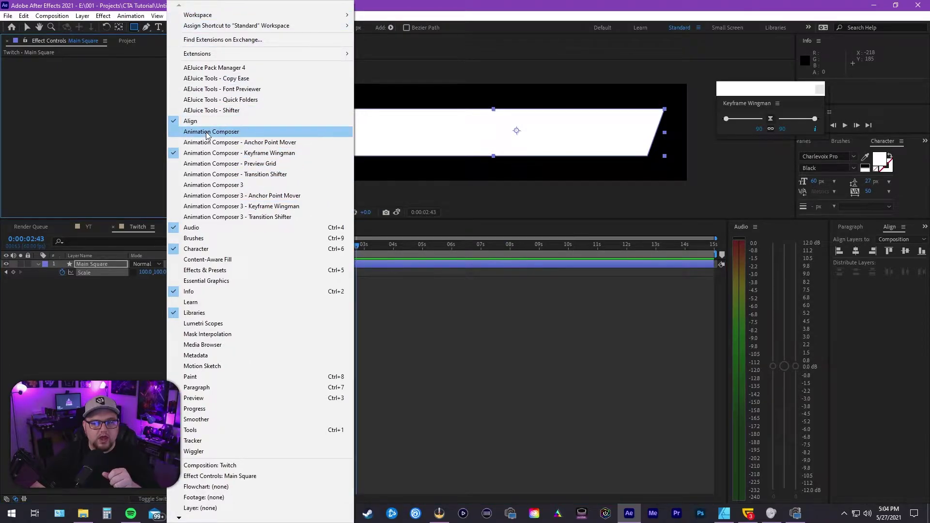
pyautogui.click(239, 132)
pyautogui.moveTo(256, 103); pyautogui.dragTo(155, 72)
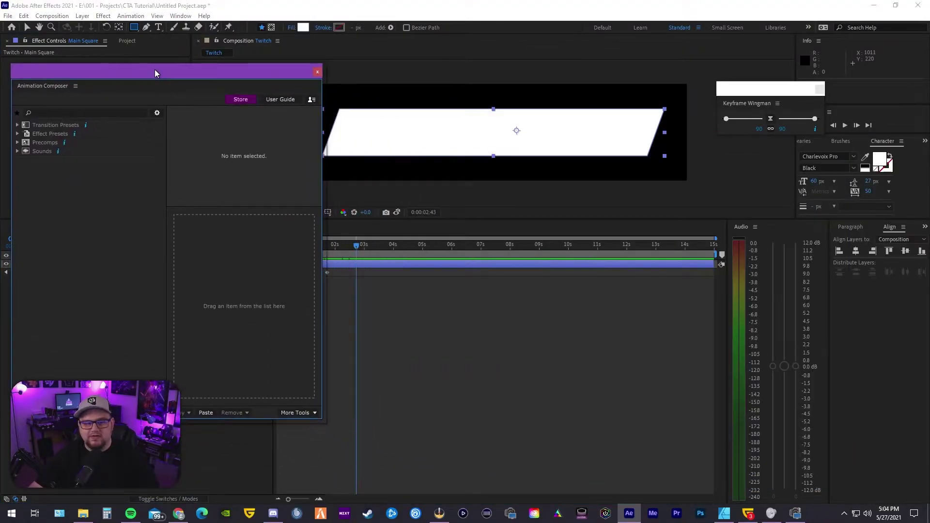
pyautogui.moveTo(324, 238); pyautogui.dragTo(352, 238)
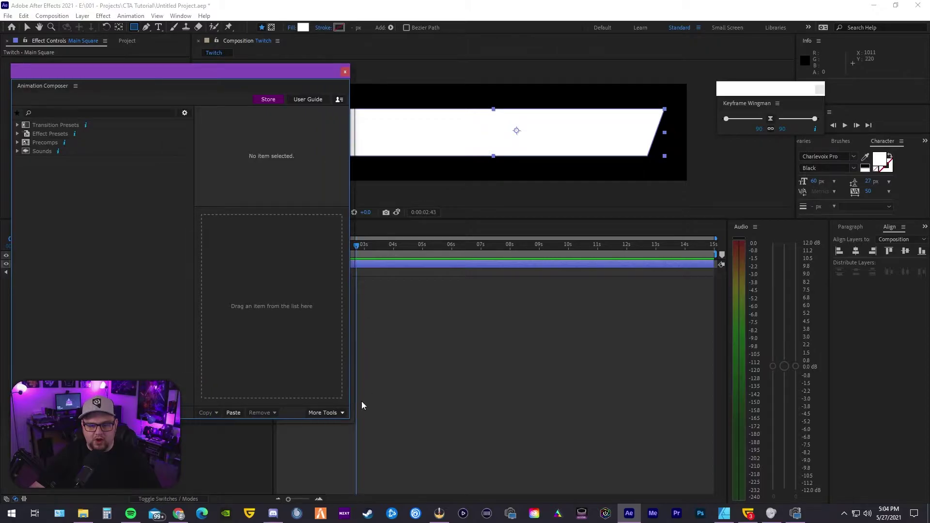
pyautogui.click(315, 413)
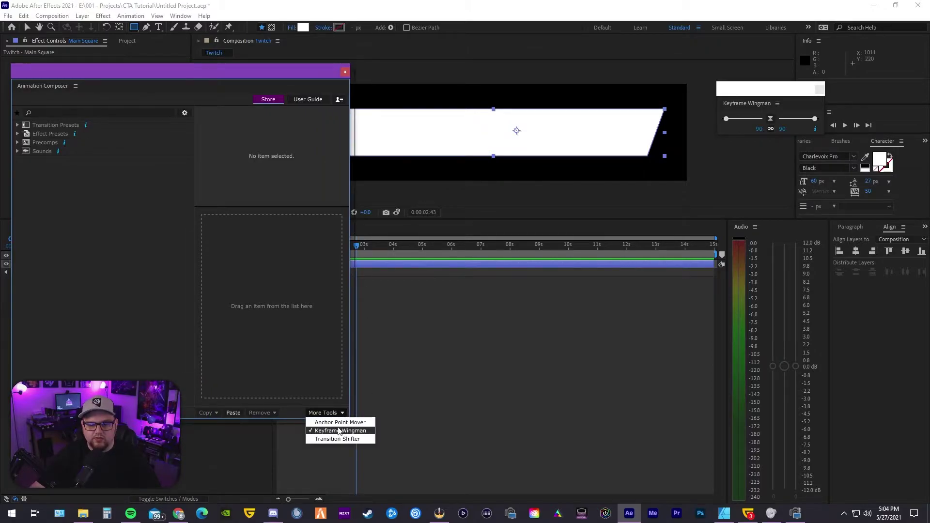
pyautogui.click(337, 423)
pyautogui.click(345, 71)
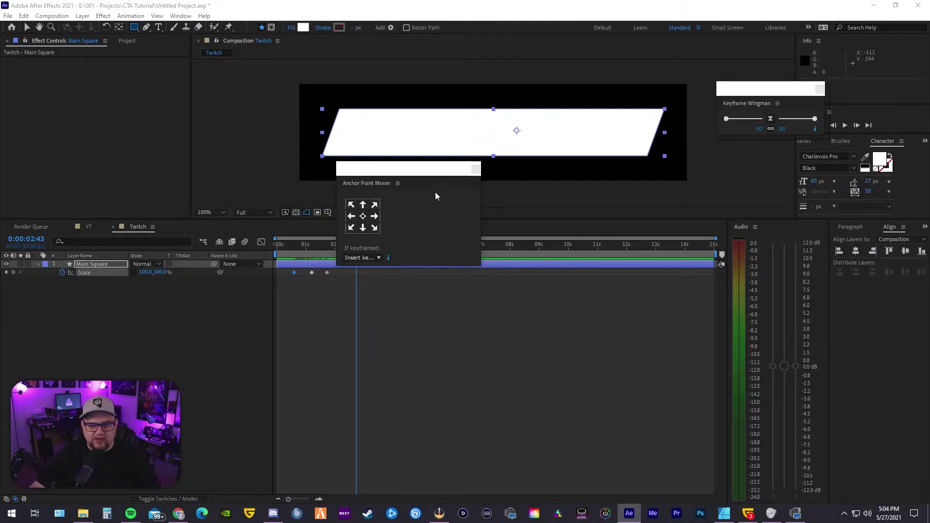
# Step: Center Main Square's anchor point with Anchor Point Mover, close the tool, and preview the animation from the start
pyautogui.click(362, 218)
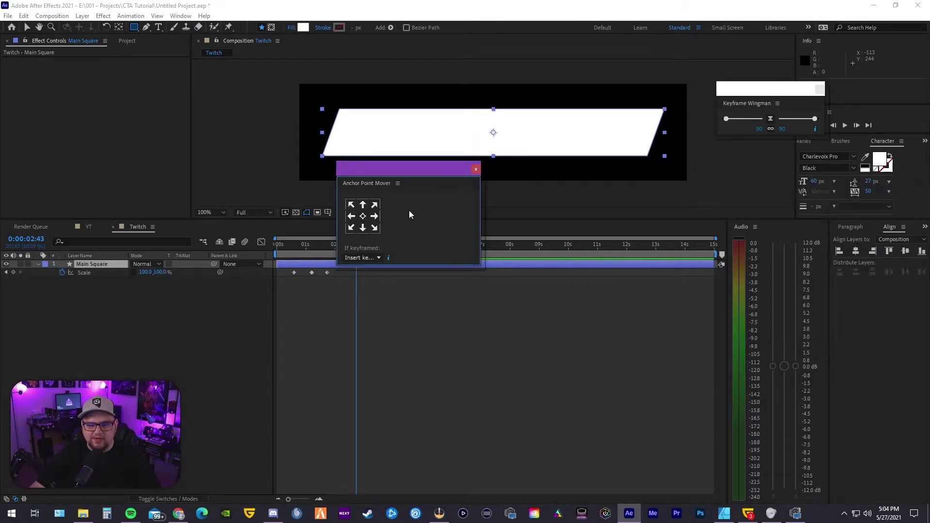
pyautogui.moveTo(452, 168); pyautogui.dragTo(247, 117)
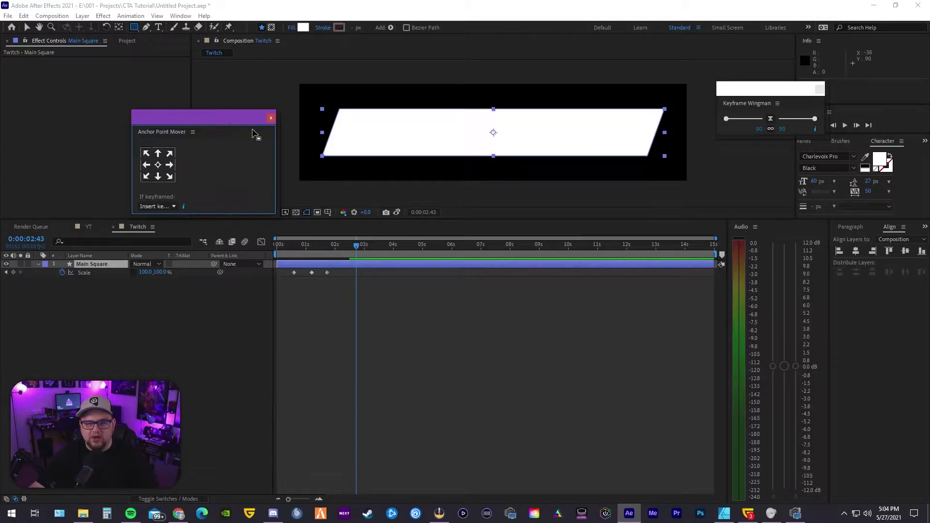
pyautogui.click(271, 118)
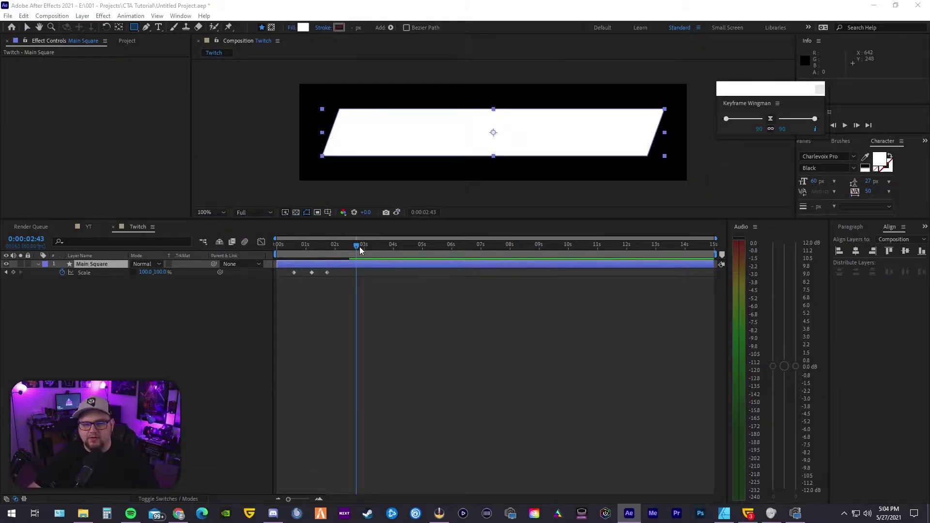
pyautogui.moveTo(365, 246); pyautogui.dragTo(237, 249)
pyautogui.press('space')
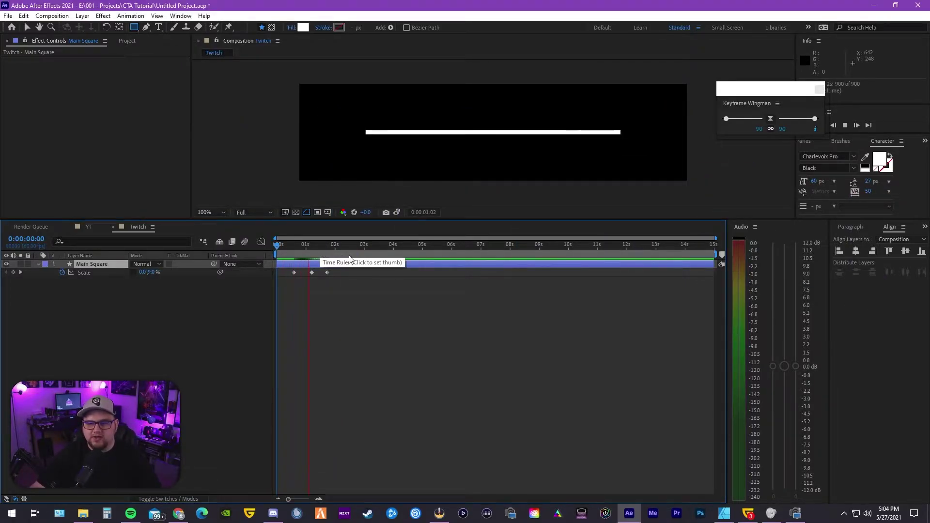
pyautogui.press('space')
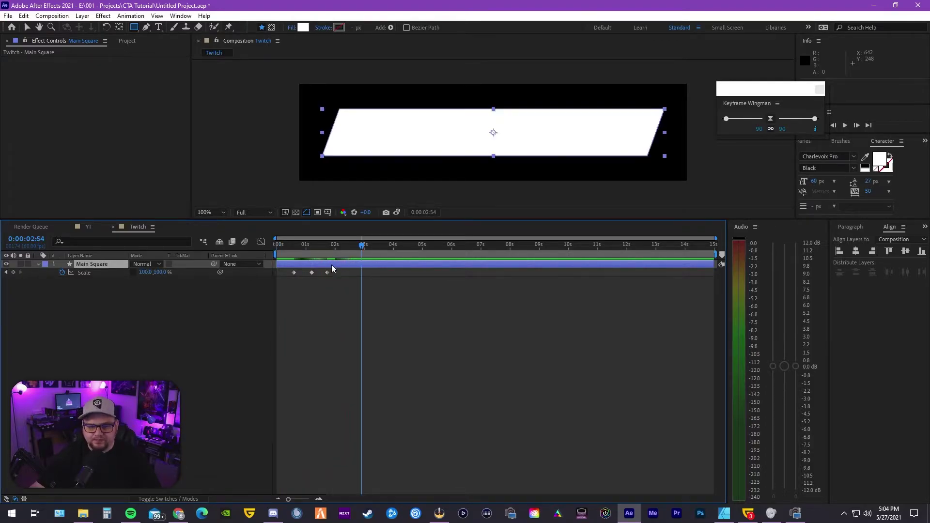
# Step: Show all of Main Square's keyframed properties and replay the animation from the start to 0:00:01:26
pyautogui.press('u')
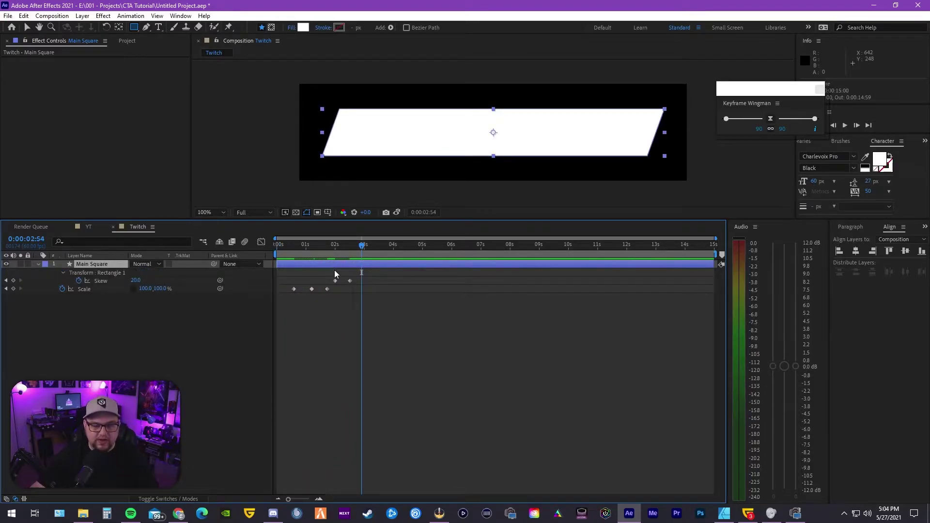
pyautogui.press('Home')
pyautogui.press('space')
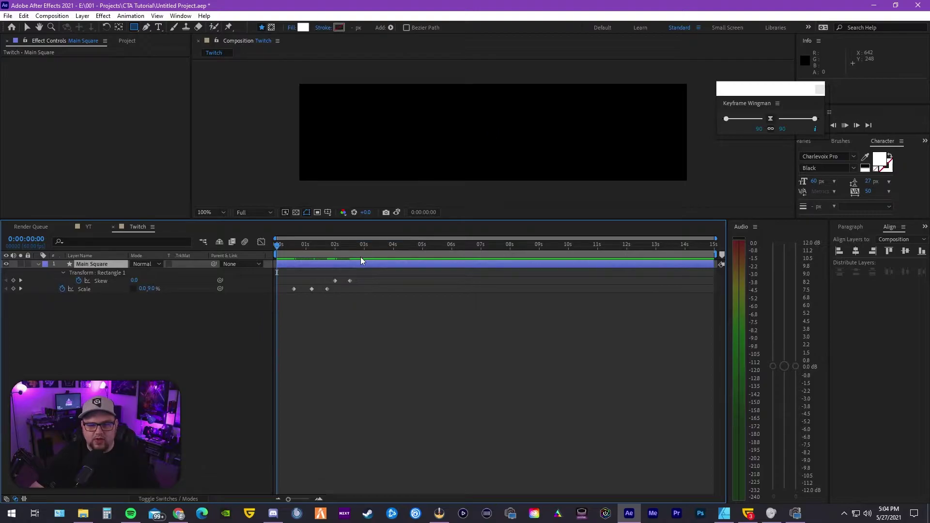
pyautogui.click(282, 286)
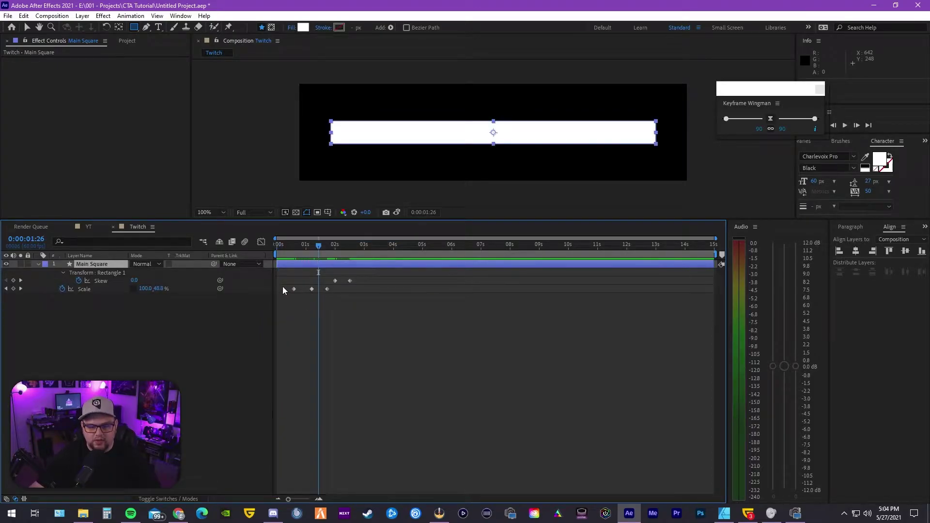
# Step: Shift all of Main Square's Scale and Skew keyframes earlier so the first lands at 0:00:00:06, and preview from the start
pyautogui.moveTo(282, 275)
pyautogui.mouseDown()
pyautogui.moveTo(324, 289)
pyautogui.moveTo(280, 289)
pyautogui.mouseUp()
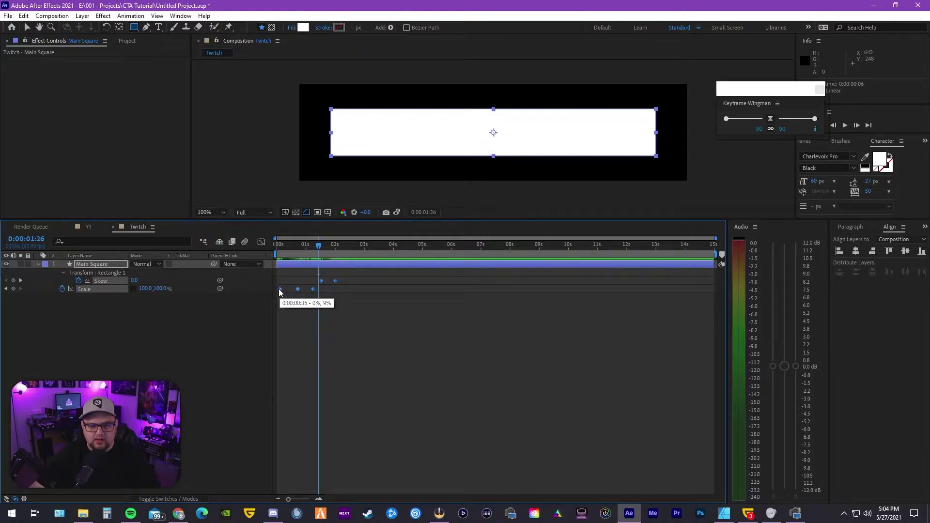
pyautogui.moveTo(318, 246); pyautogui.dragTo(270, 249)
pyautogui.press('space')
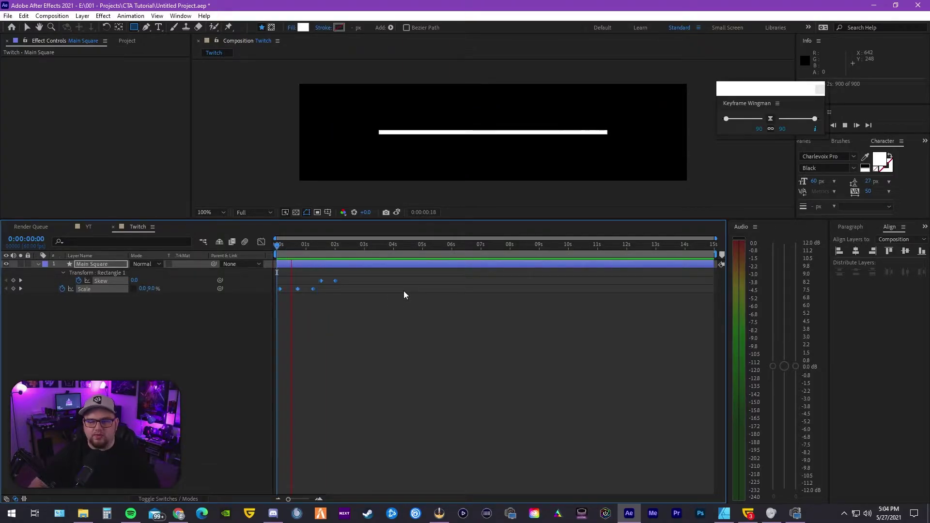
# Step: Move Main Square's ending Skew keyframe earlier in the timeline and preview the animation from the start
pyautogui.click(403, 291)
pyautogui.click(335, 281)
pyautogui.moveTo(337, 280); pyautogui.dragTo(328, 281)
pyautogui.press('Home')
pyautogui.press('space')
# Step: Place Main Square's first Skew keyframe at 0:00:01:19, just after the scaling ends, and replay the animation from the start
pyautogui.click(340, 245)
pyautogui.moveTo(314, 280); pyautogui.dragTo(315, 282)
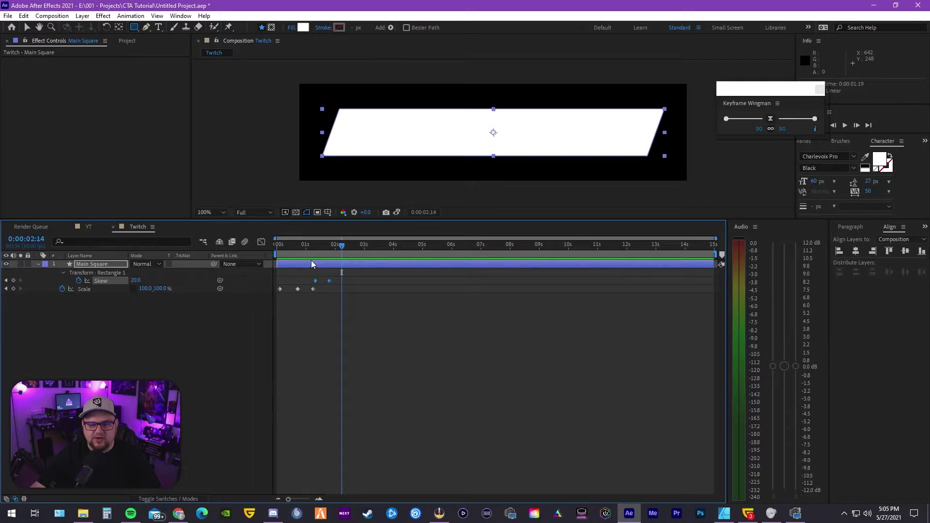
pyautogui.press('Home')
pyautogui.press('space')
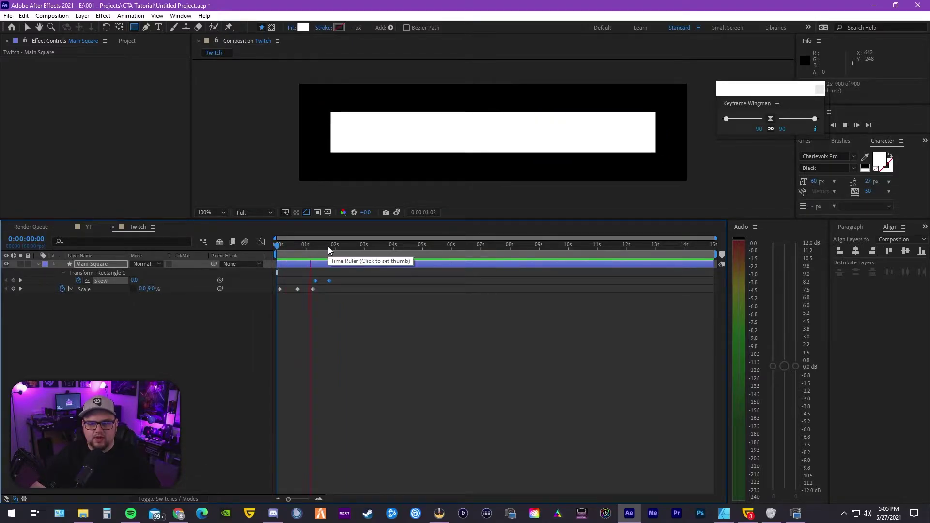
pyautogui.click(342, 245)
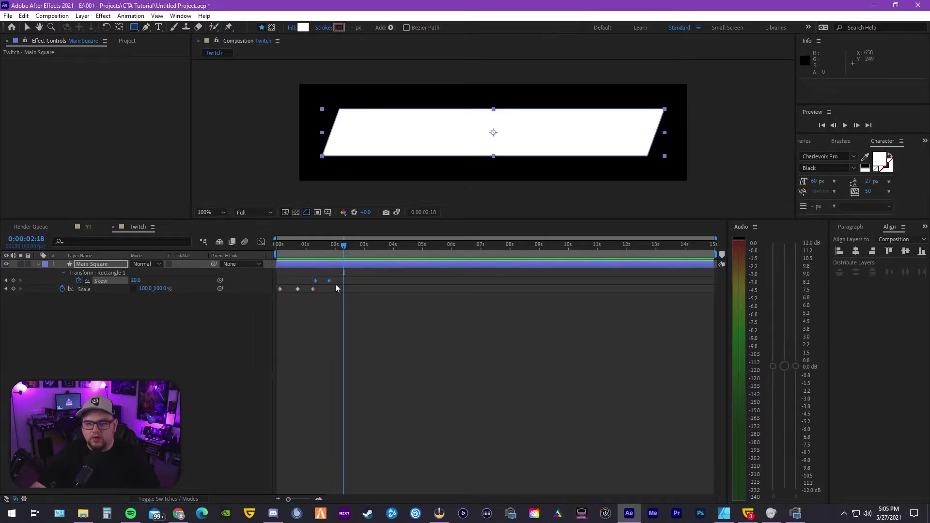
pyautogui.press('Home')
pyautogui.press('space')
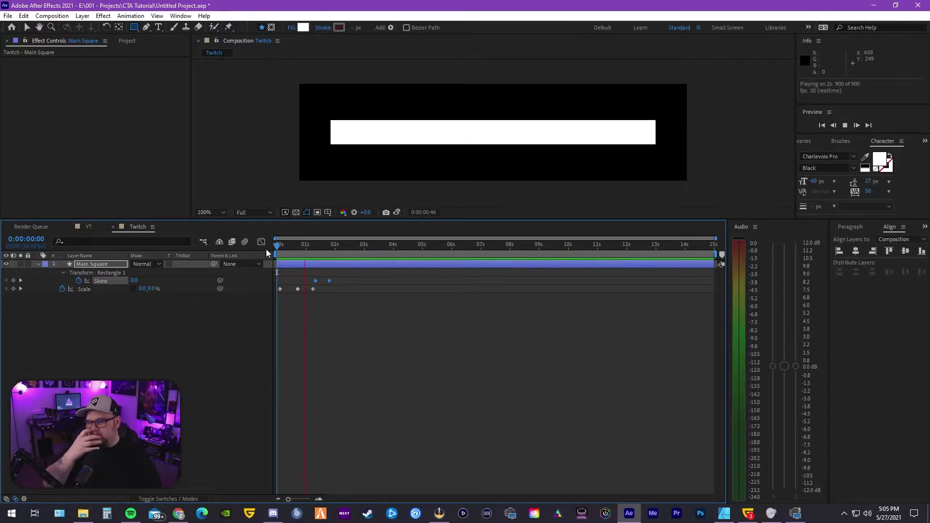
pyautogui.press('space')
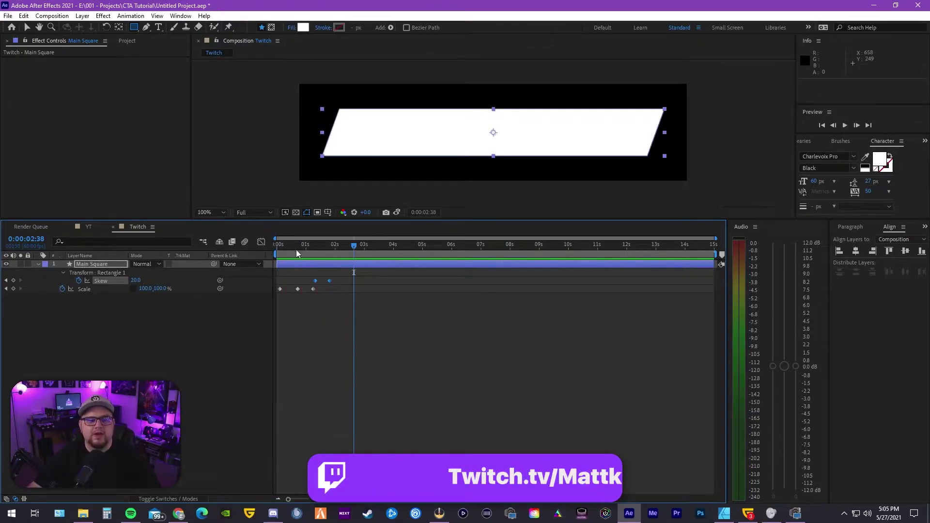
# Step: Apply Easy Ease to all of Main Square's Skew and Scale keyframes, preview the motion, and check its curves in the Graph Editor
pyautogui.moveTo(339, 273); pyautogui.dragTo(278, 299)
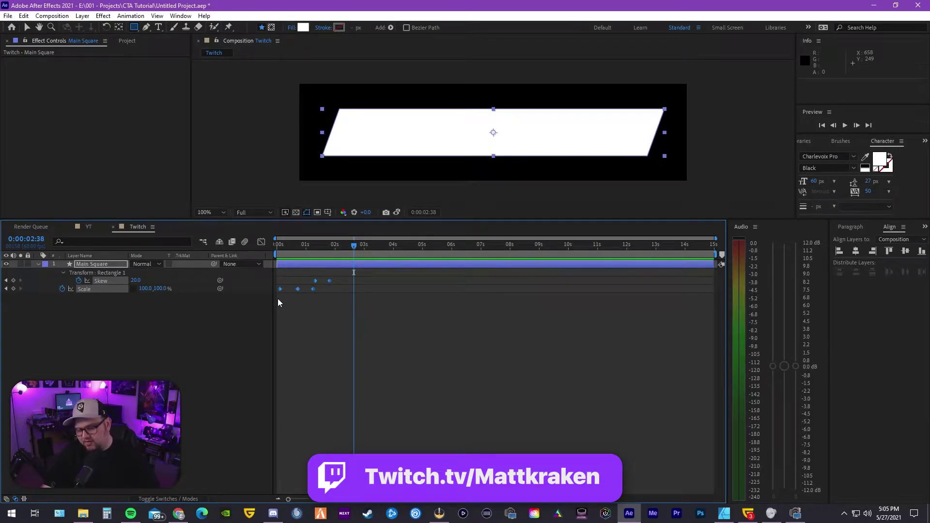
pyautogui.press('F9')
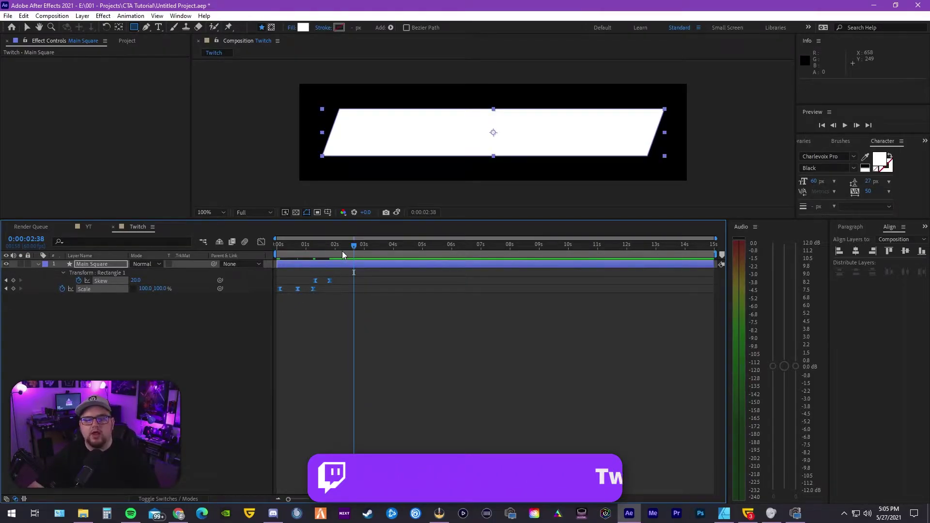
pyautogui.press('space')
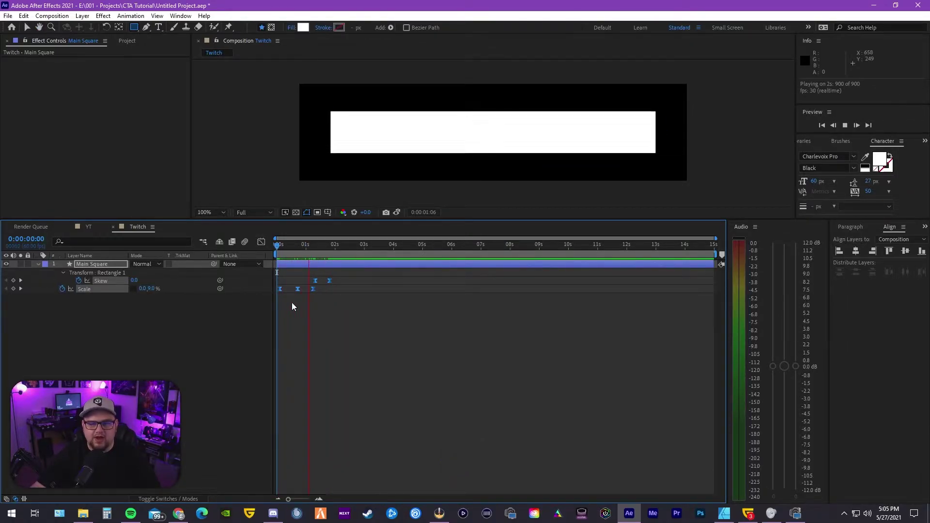
pyautogui.press('space')
pyautogui.press('Home')
pyautogui.press('space')
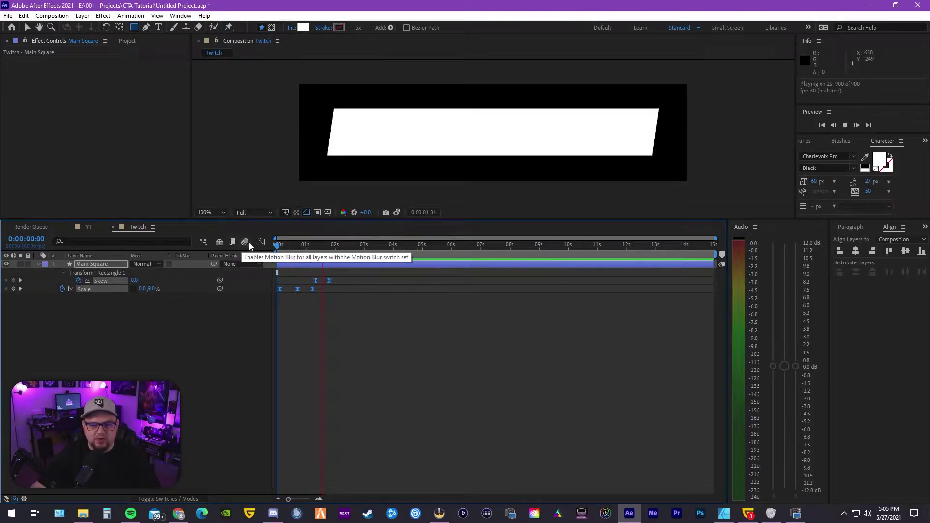
pyautogui.press('space')
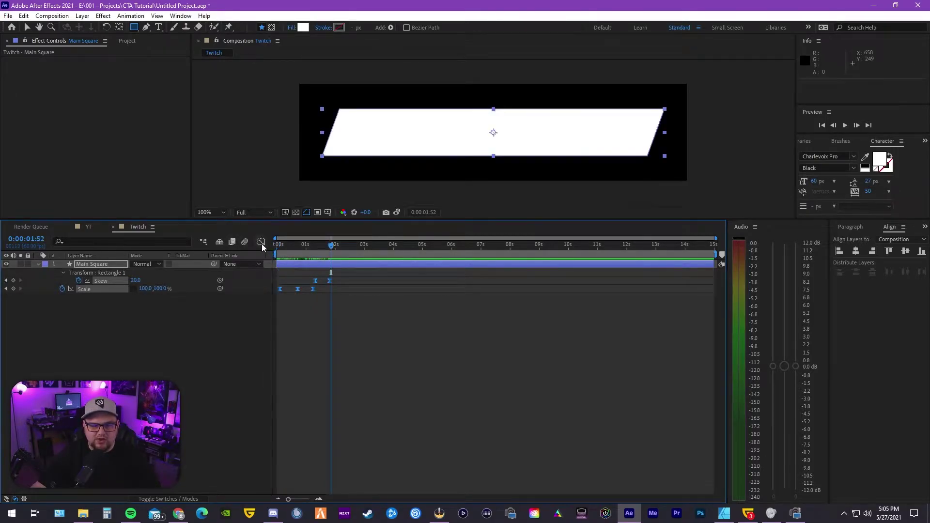
pyautogui.click(261, 241)
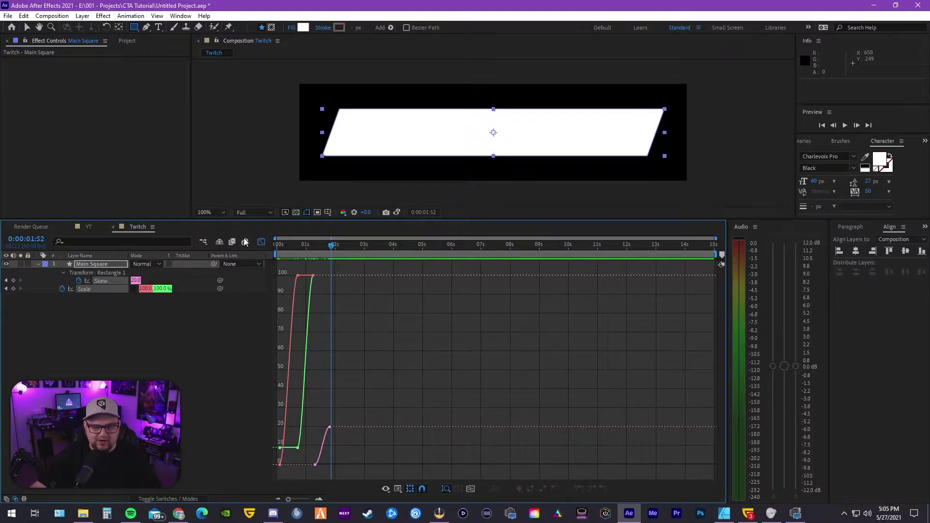
pyautogui.click(261, 243)
# Step: Open the Keyframe Wingman tool from Animation Composer and close the Animation Composer window
pyautogui.moveTo(929, 145); pyautogui.dragTo(394, 84)
pyautogui.click(513, 425)
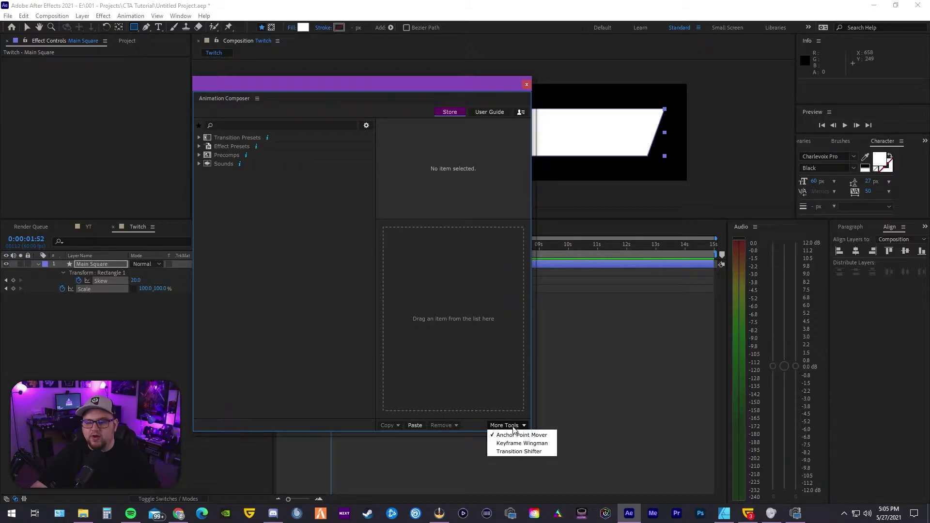
pyautogui.click(519, 443)
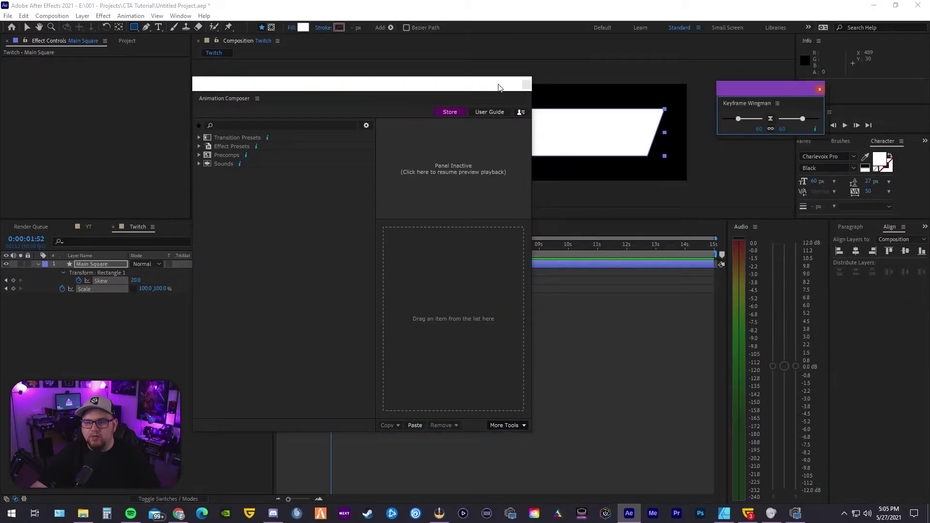
pyautogui.click(527, 85)
# Step: Set the easing of Main Square's three Scale keyframes to 95 on both sides with Keyframe Wingman, and inspect the curves in the Graph Editor
pyautogui.moveTo(326, 249); pyautogui.dragTo(260, 252)
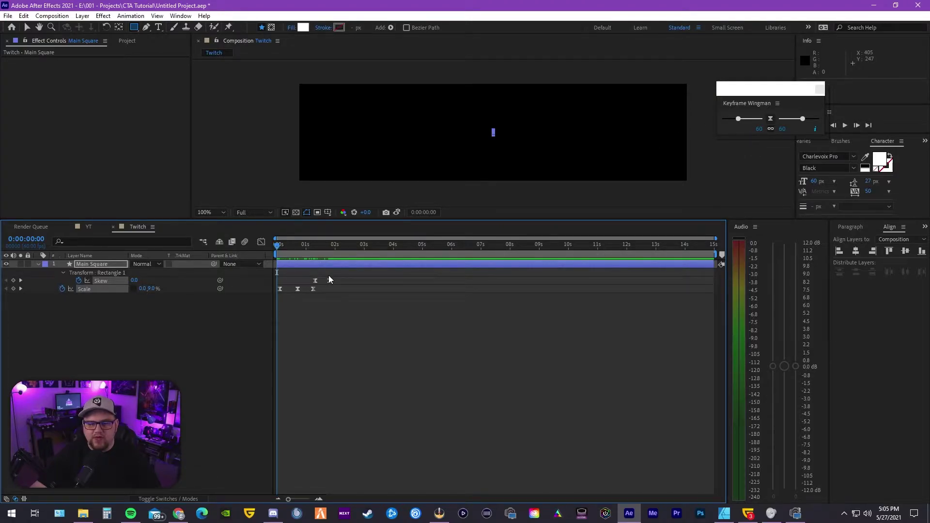
pyautogui.moveTo(315, 290); pyautogui.dragTo(278, 294)
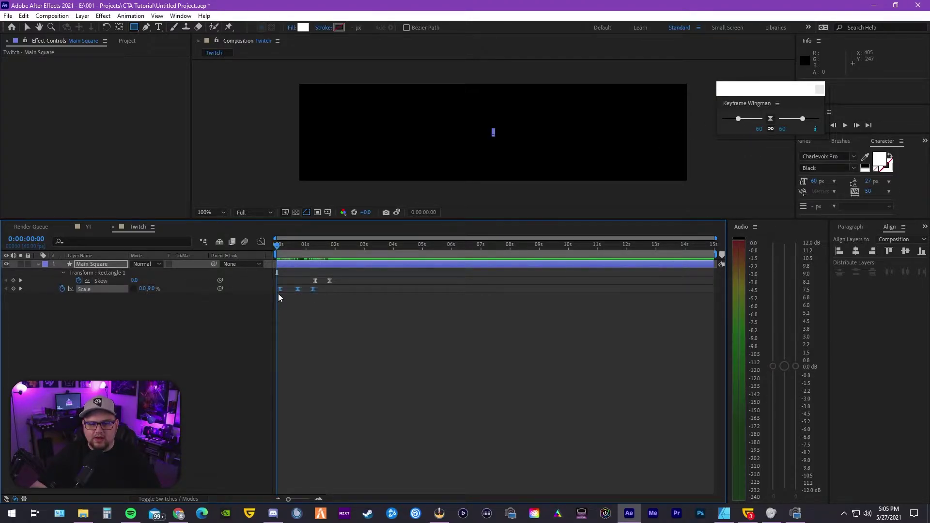
pyautogui.moveTo(797, 118); pyautogui.dragTo(816, 119)
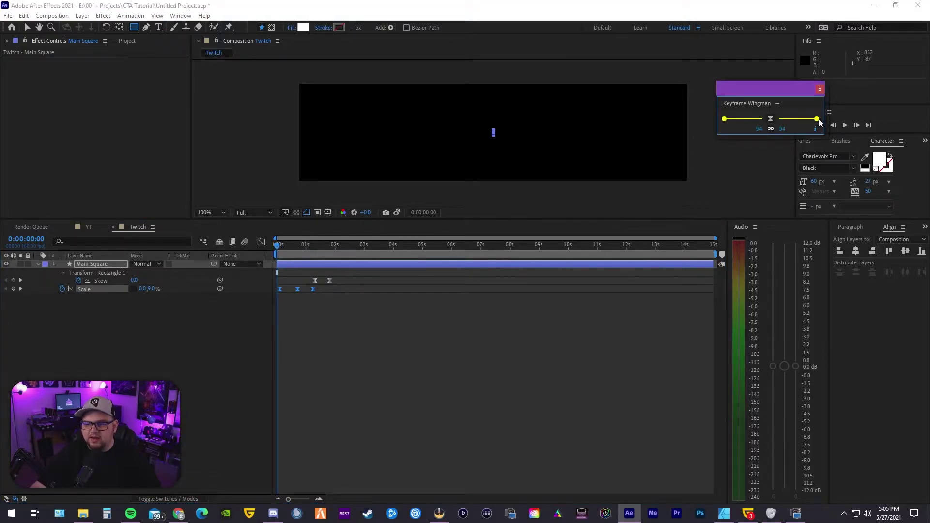
pyautogui.moveTo(819, 118); pyautogui.dragTo(818, 118)
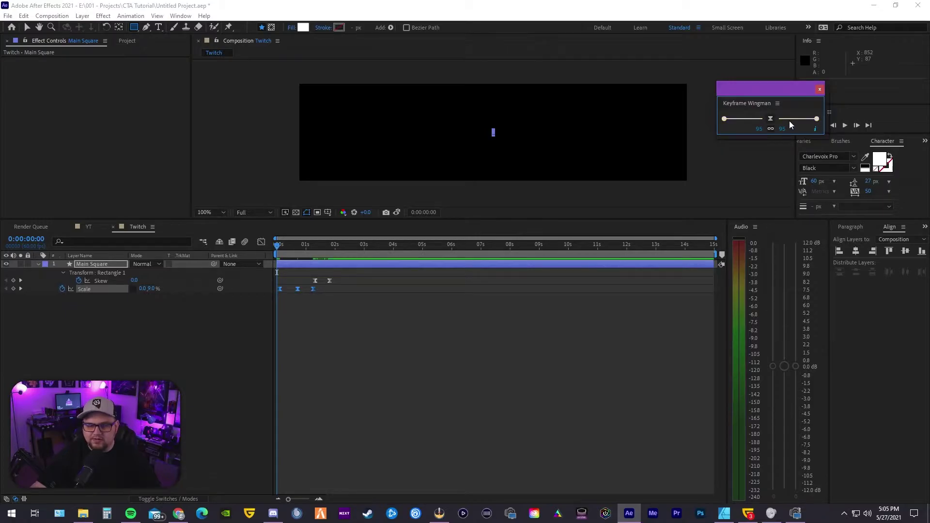
pyautogui.click(261, 242)
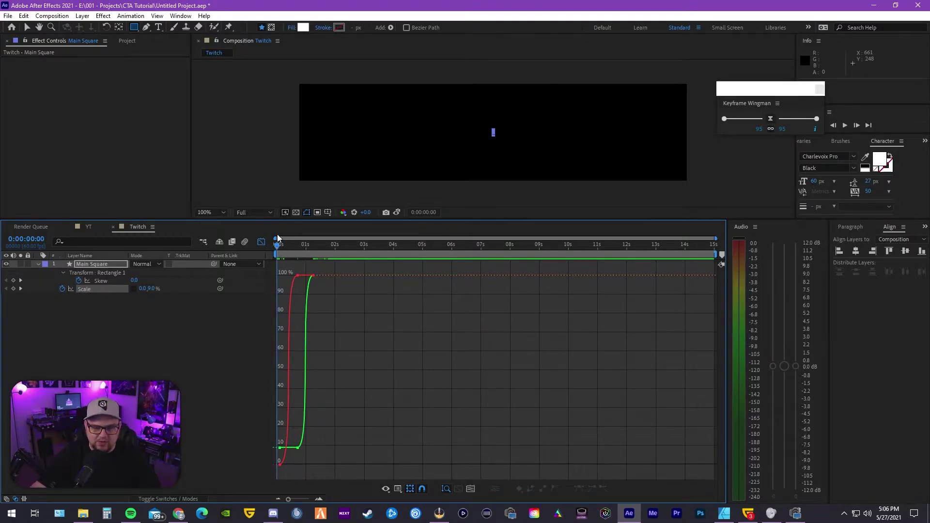
pyautogui.click(261, 242)
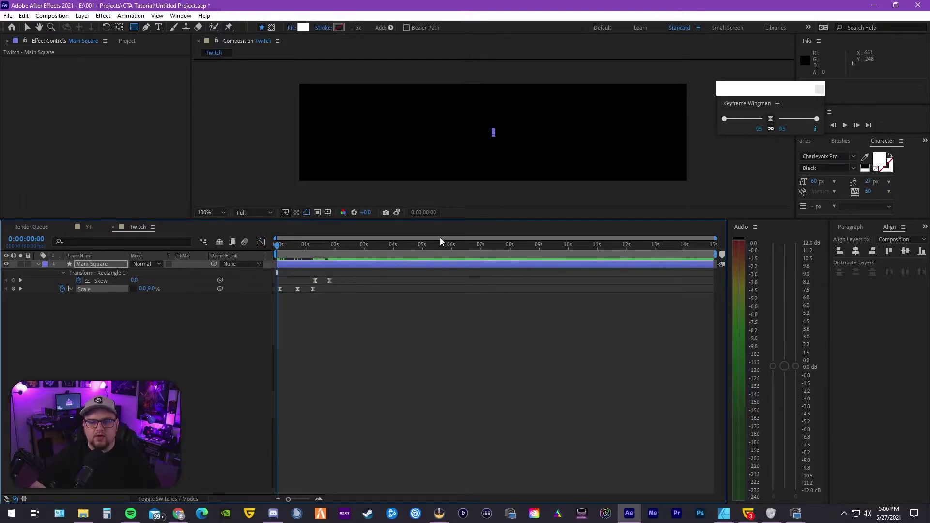
# Step: Replay the eased animation repeatedly from the start, stop at 0:00:01:40, and briefly view the Keyframe Wingman user guide
pyautogui.press('space')
pyautogui.press('space')
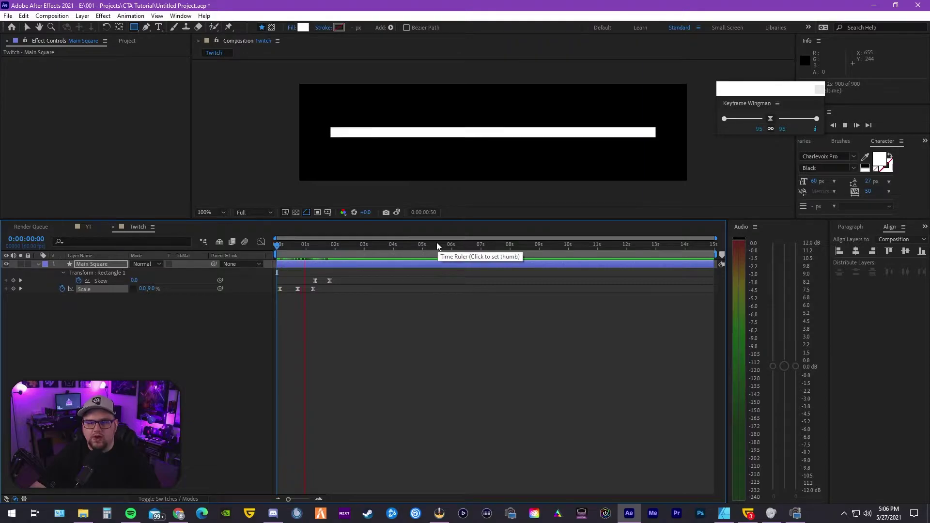
pyautogui.press('space')
pyautogui.press('space')
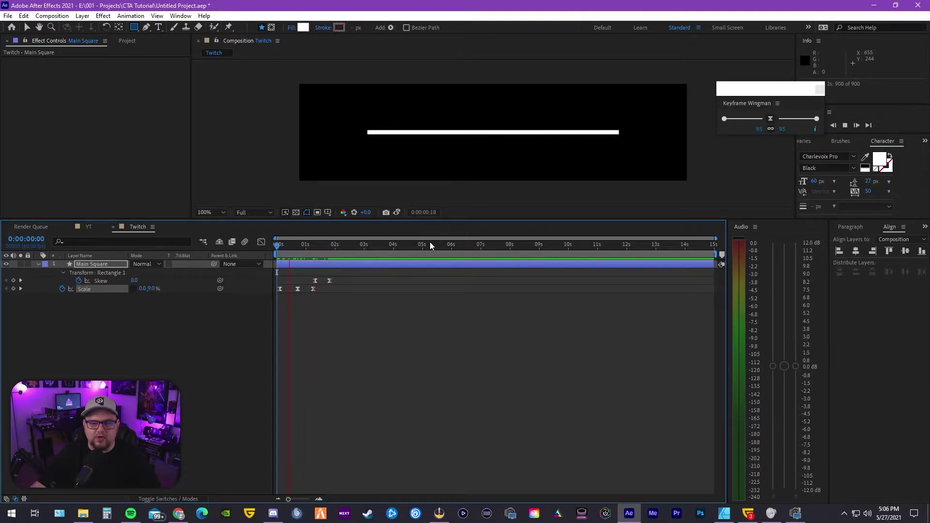
pyautogui.click(291, 245)
pyautogui.moveTo(286, 256); pyautogui.dragTo(266, 249)
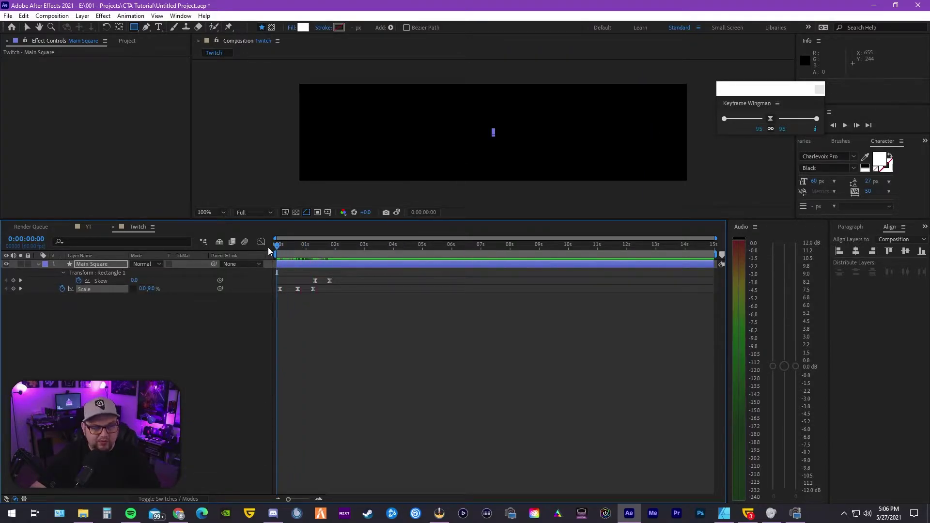
pyautogui.press('space')
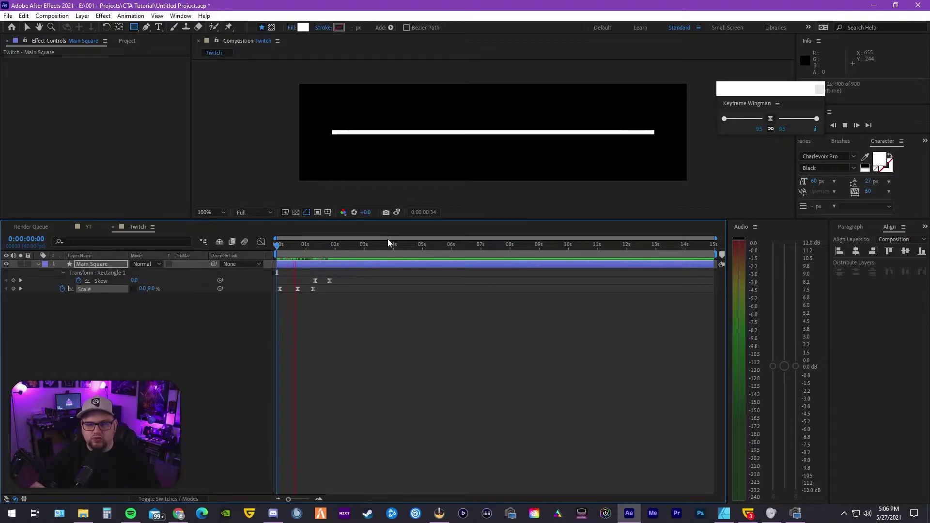
pyautogui.press('space')
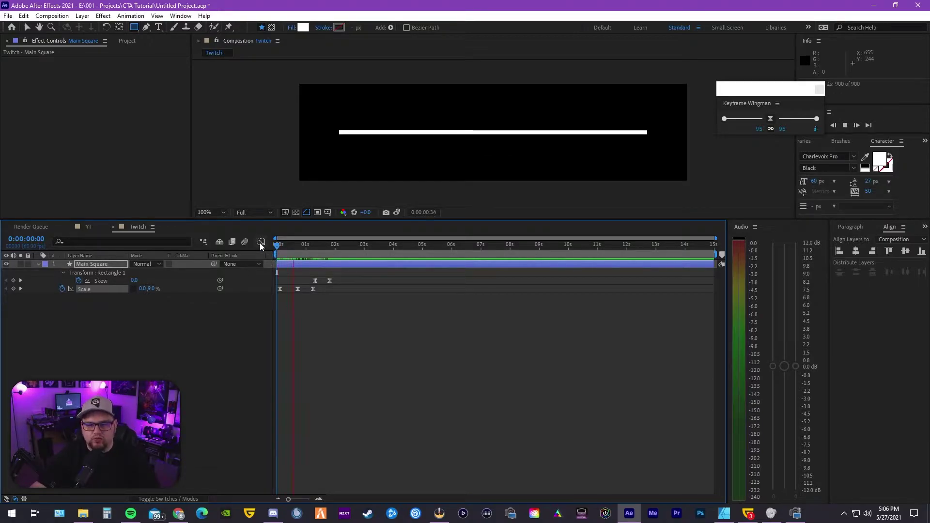
pyautogui.press('space')
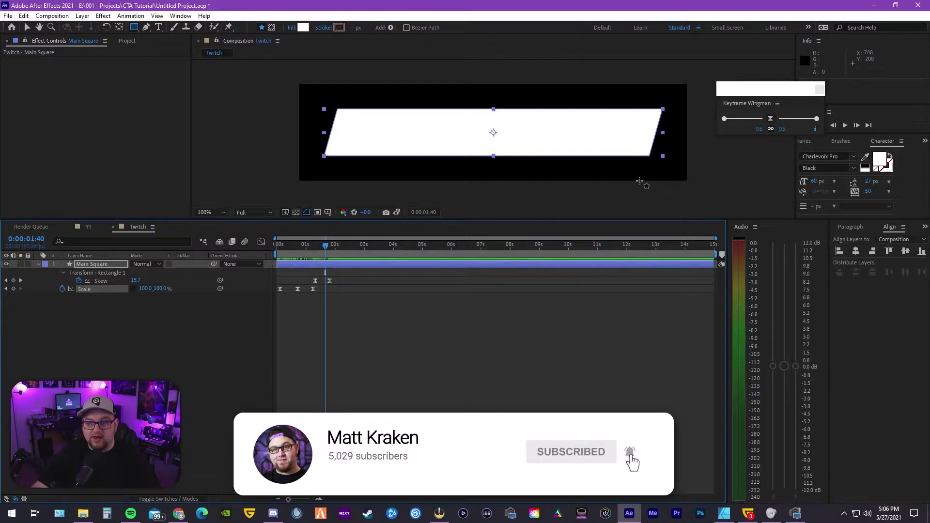
pyautogui.click(816, 129)
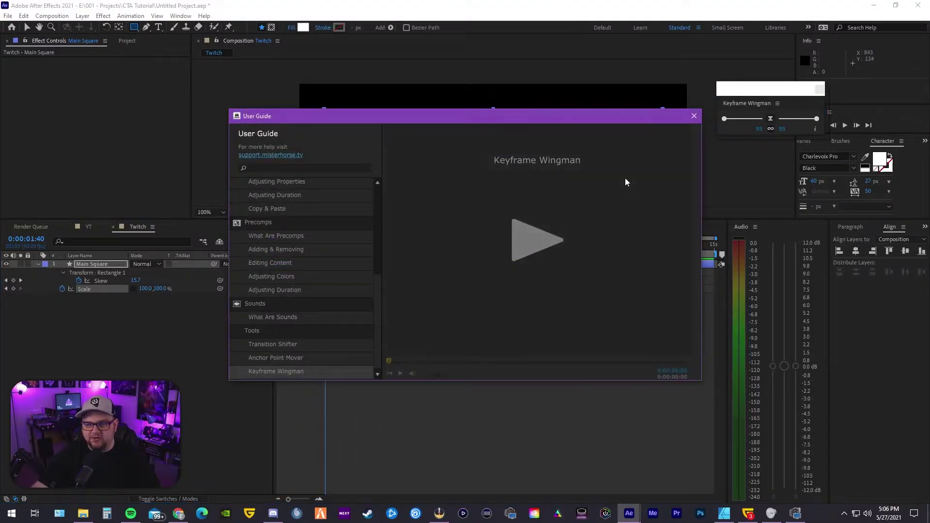
pyautogui.click(694, 116)
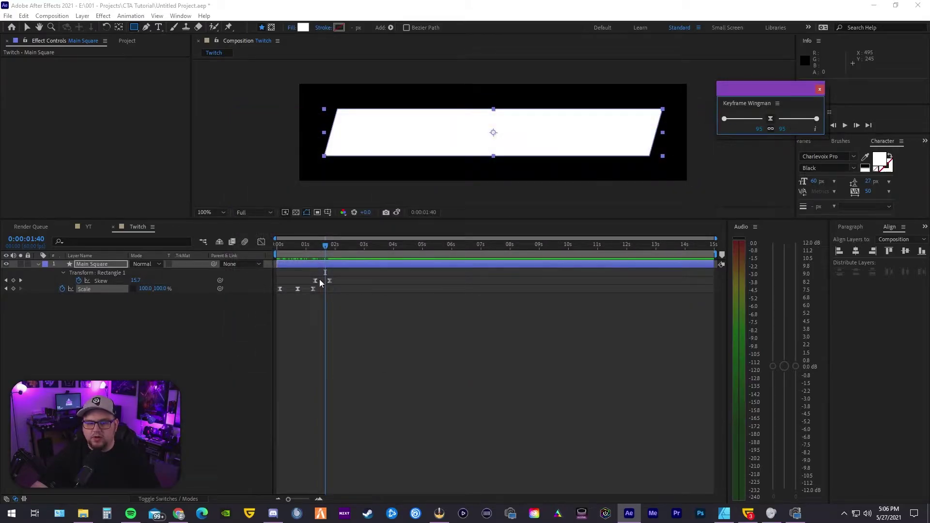
# Step: Preview from the start, then move the Skew keyframes and the last Scale keyframe slightly later, lengthening the skew
pyautogui.moveTo(325, 246); pyautogui.dragTo(239, 254)
pyautogui.press('space')
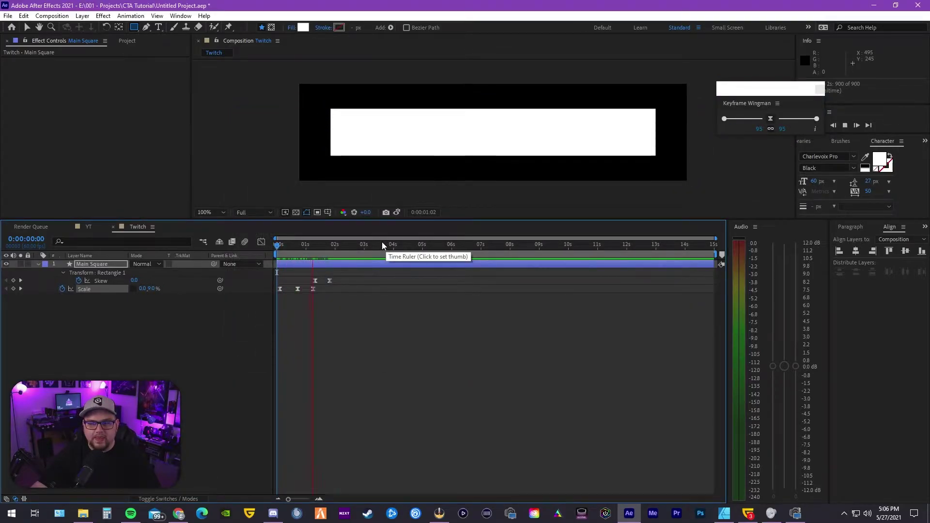
pyautogui.click(331, 281)
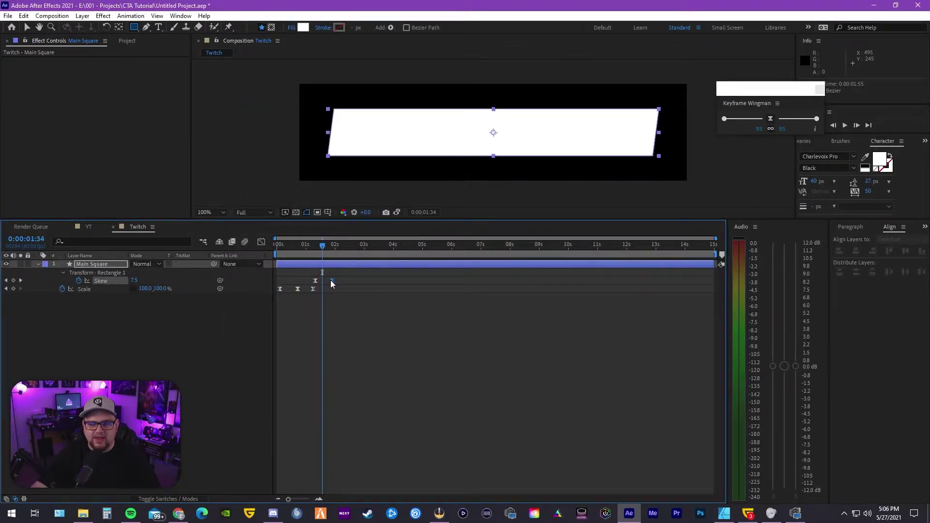
pyautogui.moveTo(306, 274)
pyautogui.mouseDown()
pyautogui.moveTo(346, 283)
pyautogui.moveTo(313, 285)
pyautogui.mouseUp()
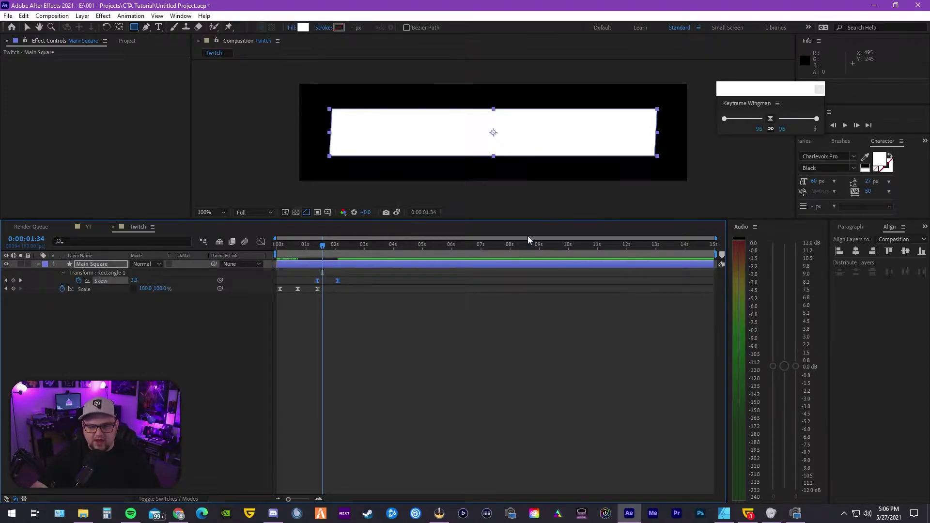
# Step: Set the easing of both Skew keyframes and the last Scale keyframe to 95 on both sides with Keyframe Wingman
pyautogui.moveTo(816, 120); pyautogui.dragTo(818, 121)
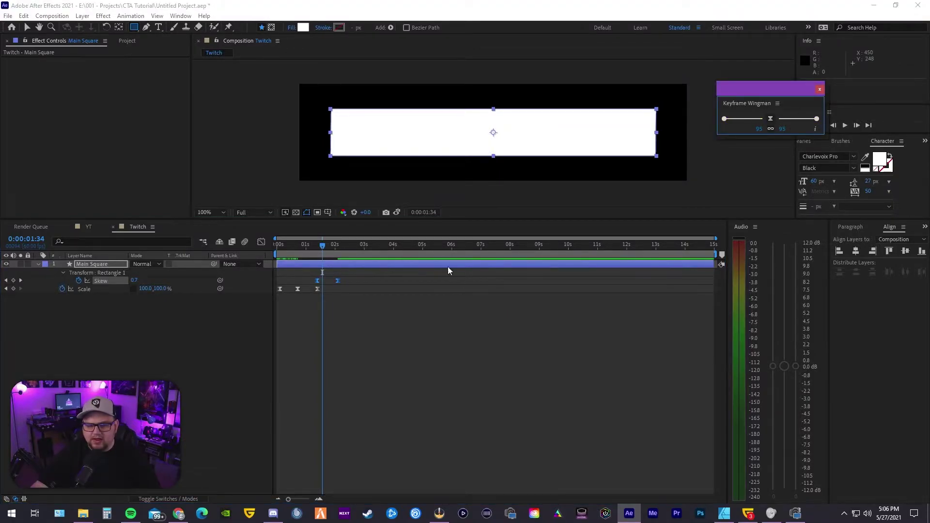
pyautogui.moveTo(324, 247); pyautogui.dragTo(251, 254)
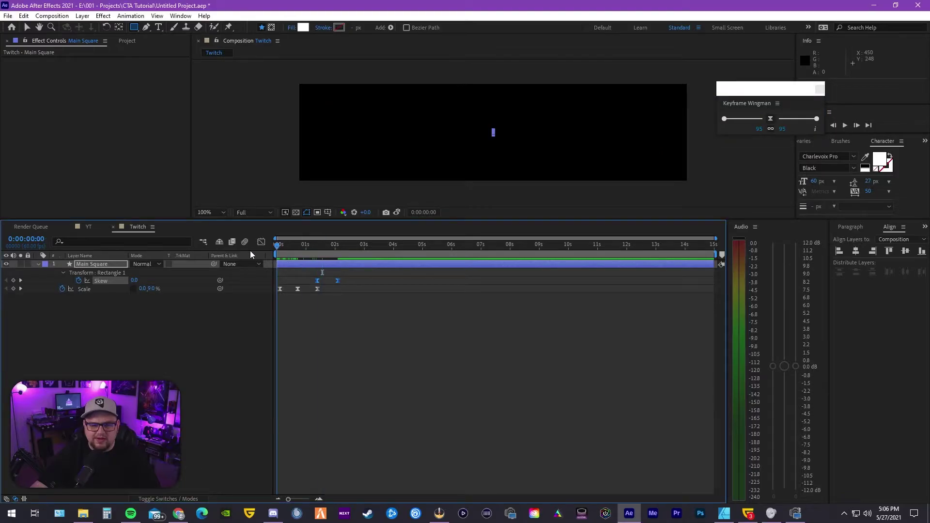
pyautogui.keyDown('shift'); pyautogui.click(317, 288); pyautogui.keyUp('shift')
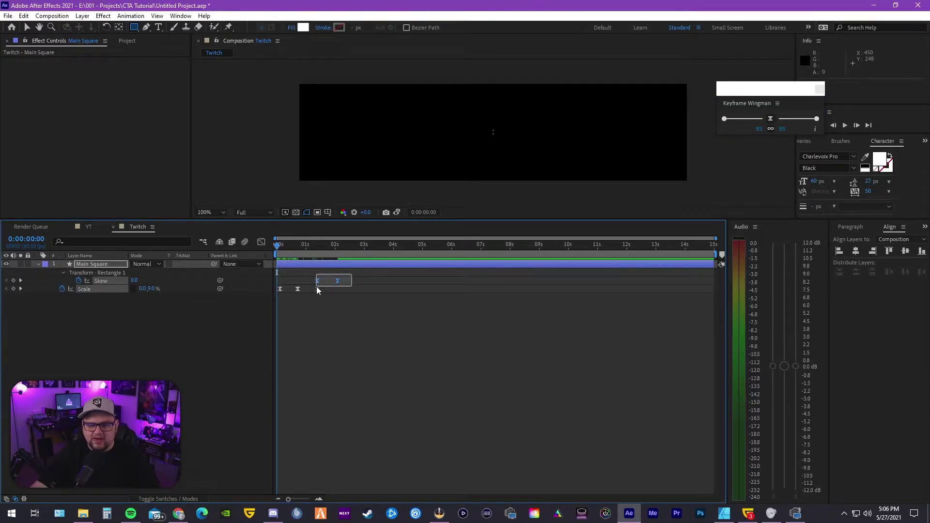
pyautogui.click(725, 119)
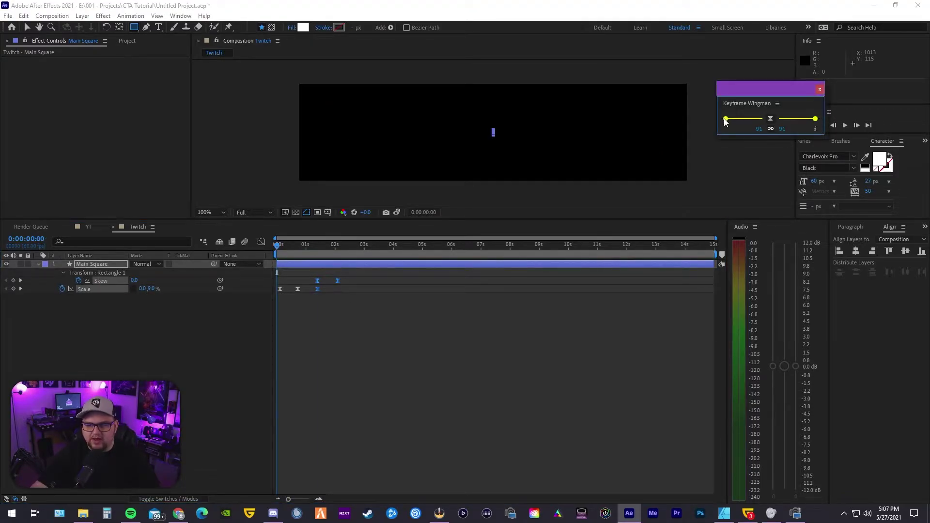
pyautogui.click(297, 253)
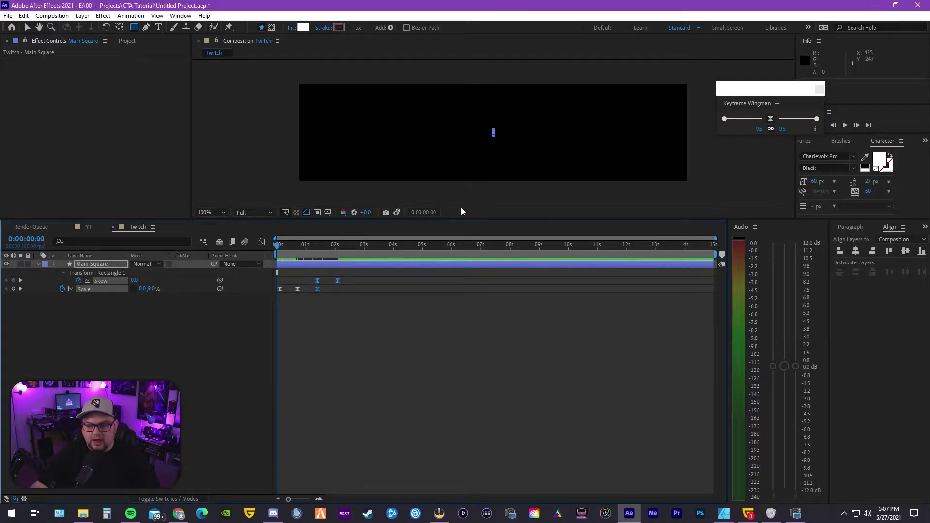
# Step: Replay the eased scale and skew animation several times from the start to check its timing
pyautogui.press('space')
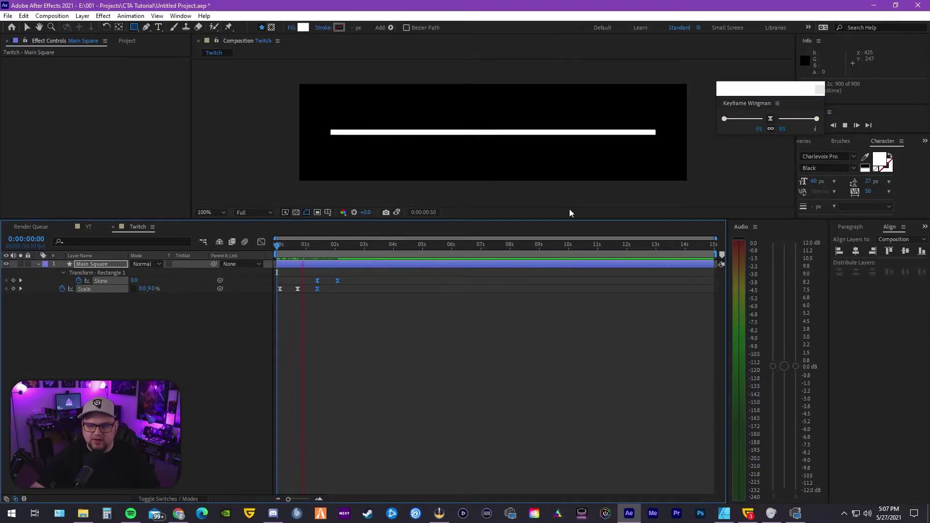
pyautogui.press('space')
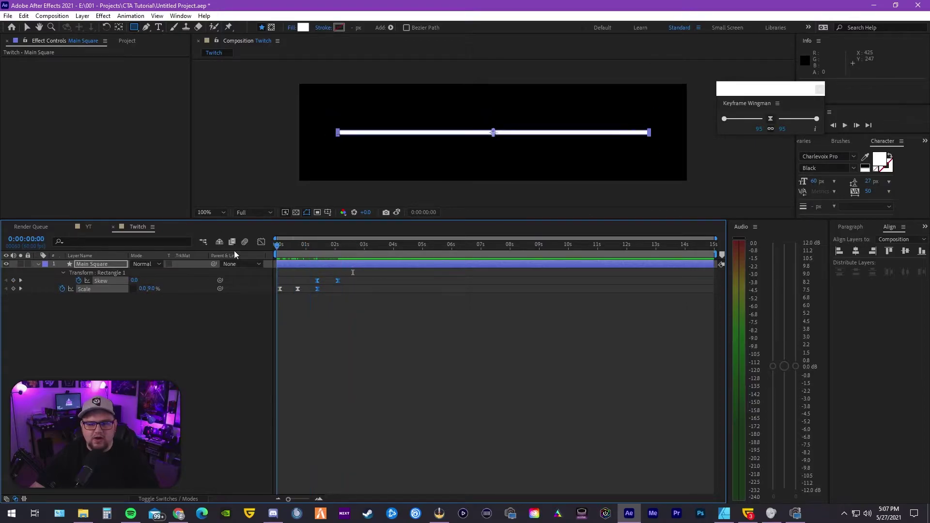
pyautogui.press('space')
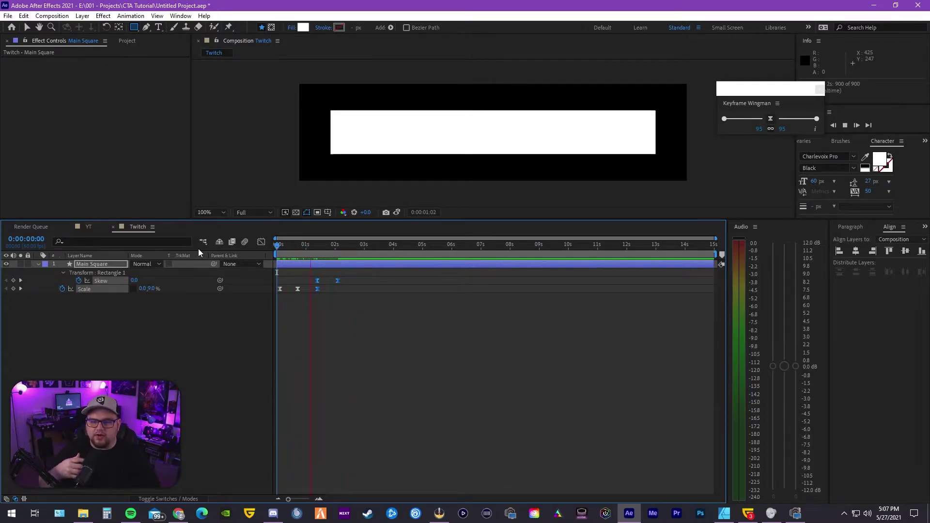
pyautogui.press('space')
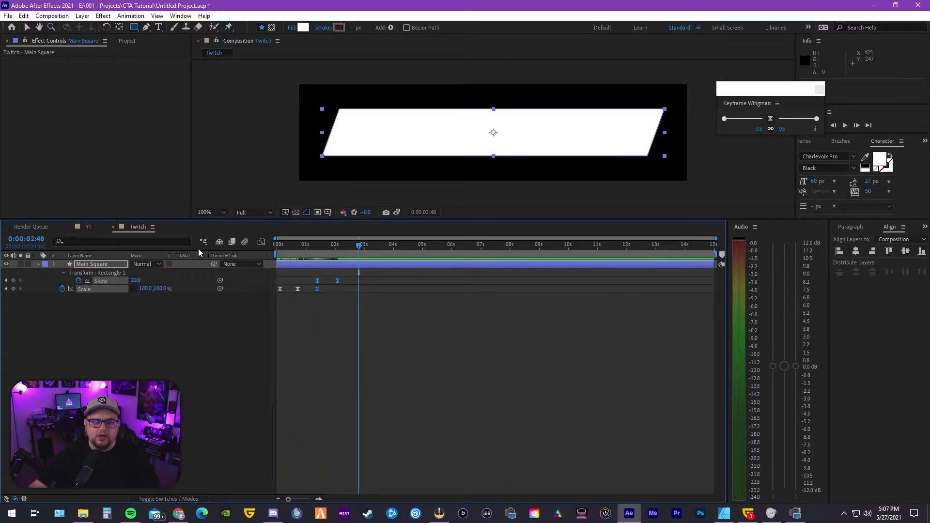
pyautogui.moveTo(359, 246); pyautogui.dragTo(255, 250)
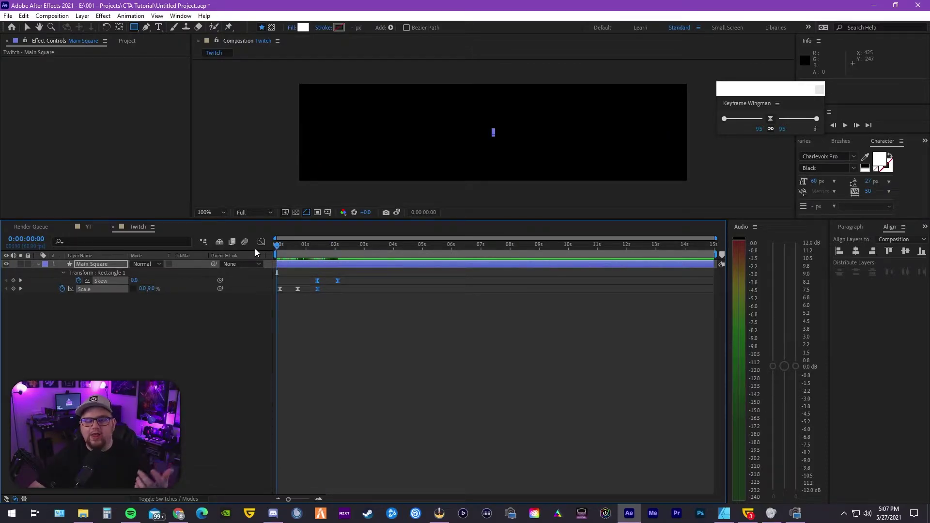
pyautogui.press('space')
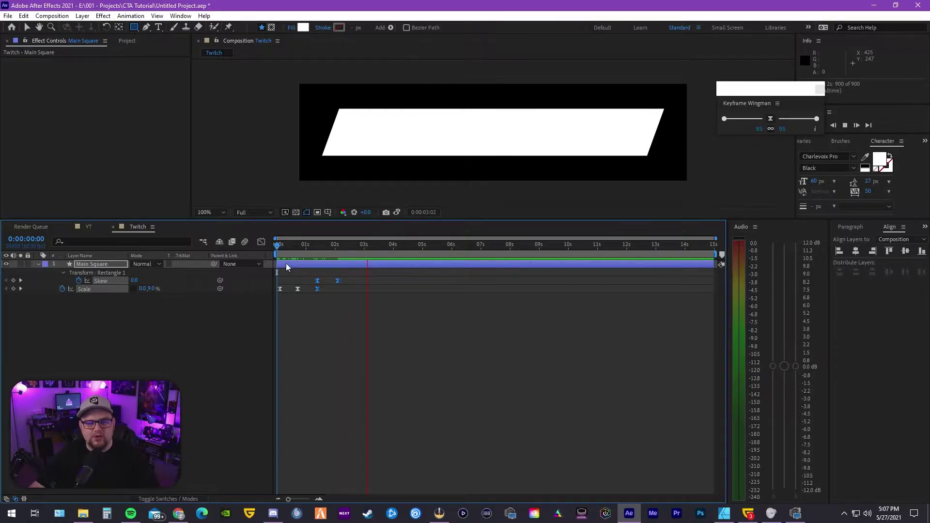
pyautogui.press('space')
pyautogui.press('space')
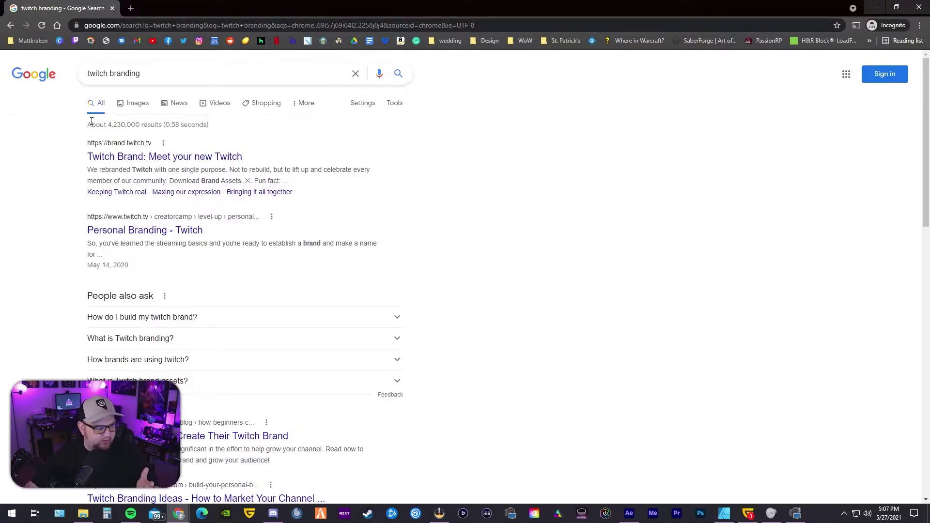
# Step: In Chrome, open the Twitch Brand site from the search results and find the Download Brand Assets link near the page's end
pyautogui.click(145, 157)
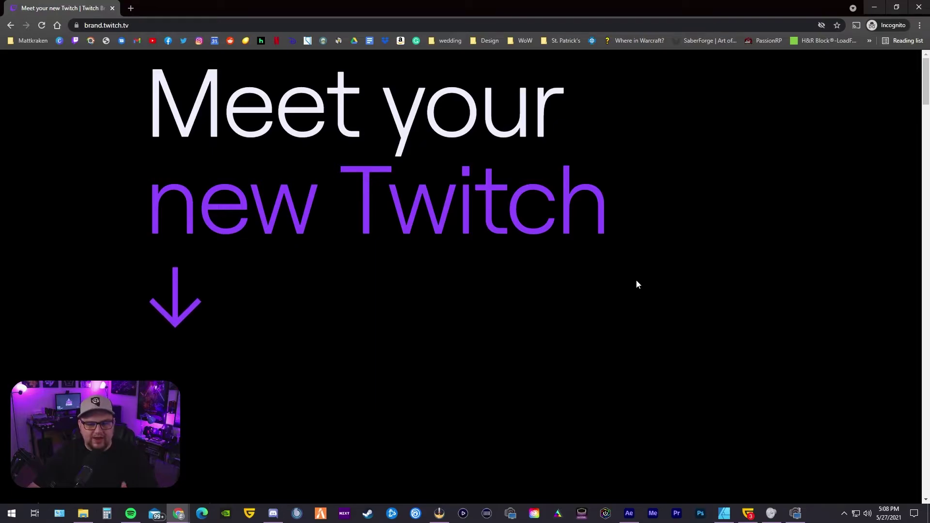
pyautogui.scroll(-3, 573, 290)
pyautogui.scroll(-10, 573, 290)
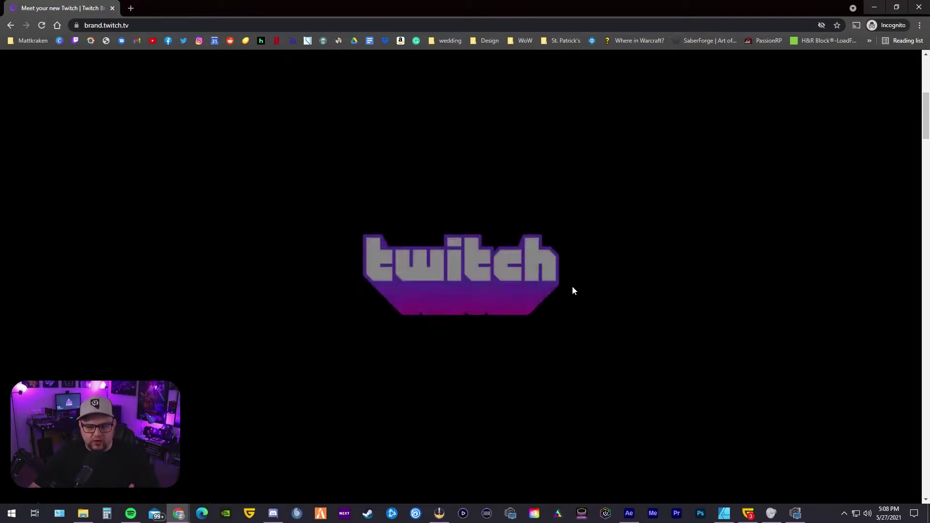
pyautogui.scroll(-8, 500, 239)
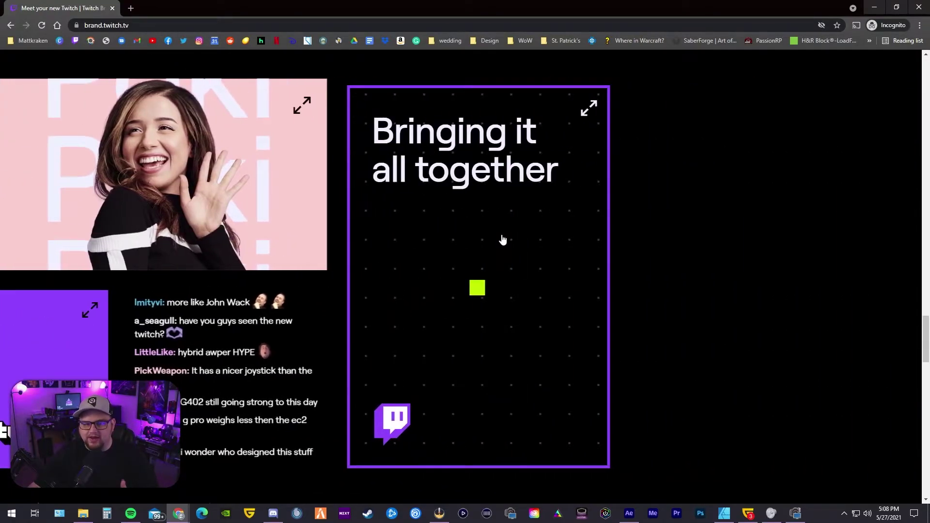
pyautogui.scroll(-4, 500, 232)
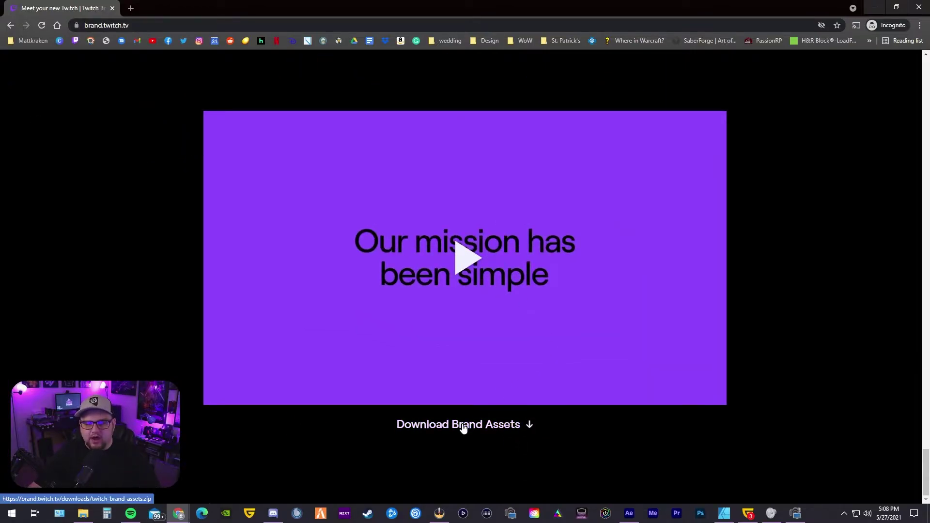
pyautogui.scroll(3, 523, 339)
pyautogui.scroll(-3, 539, 330)
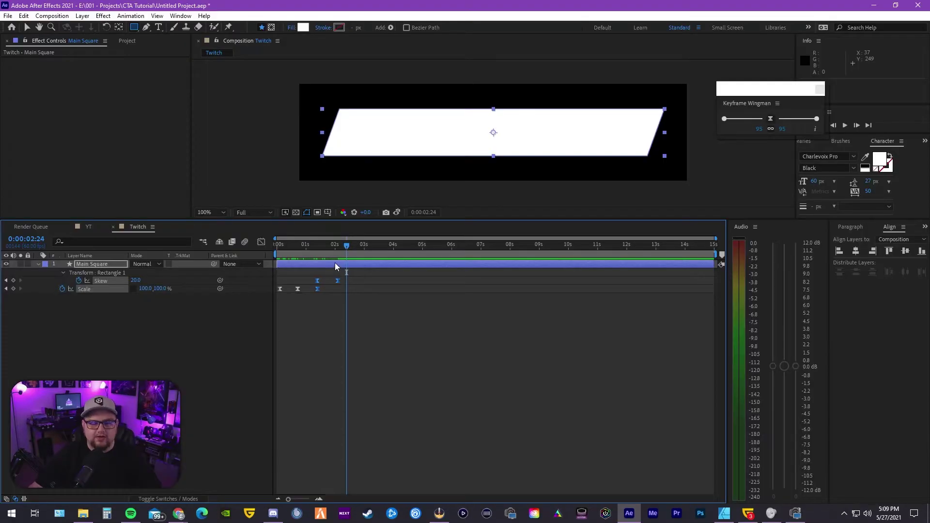
# Step: Back in After Effects, apply a Fill effect to the Main Square layer and set its color to 8F46FE
pyautogui.click(334, 264)
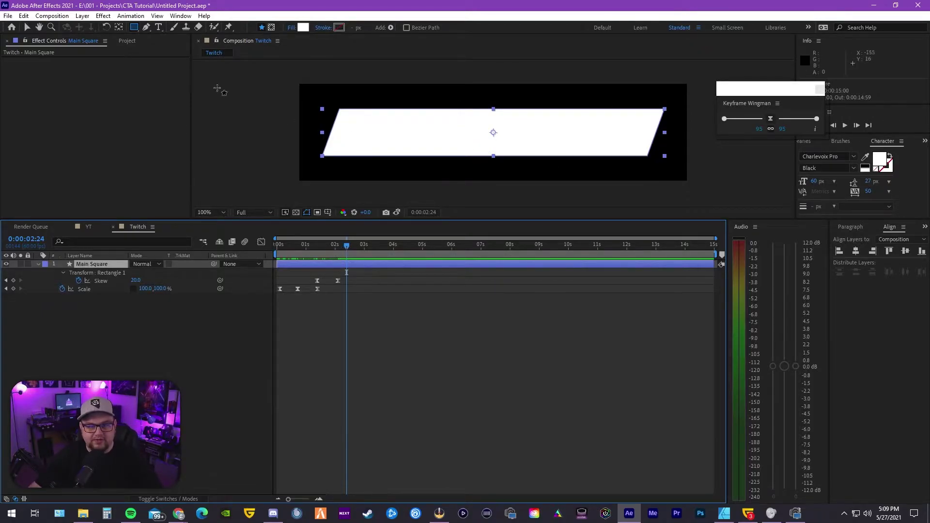
pyautogui.click(103, 16)
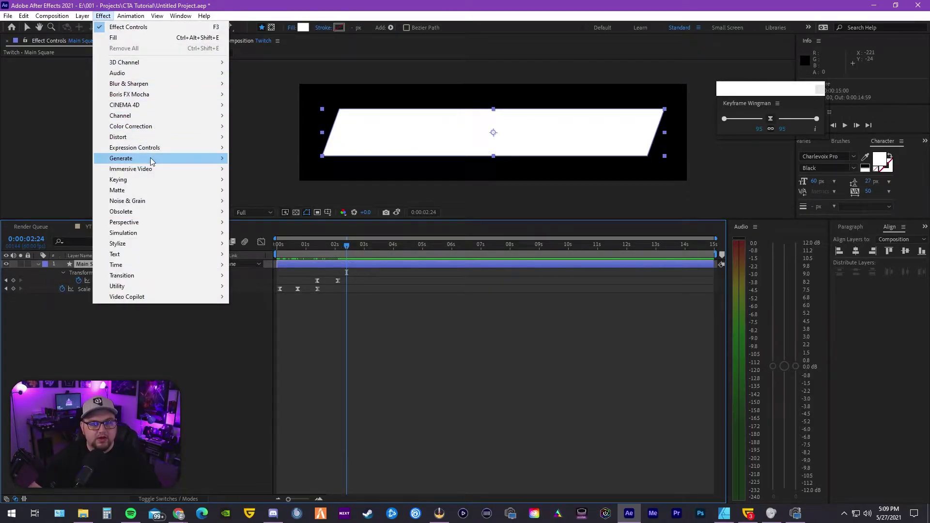
pyautogui.moveTo(150, 158)
pyautogui.click(252, 318)
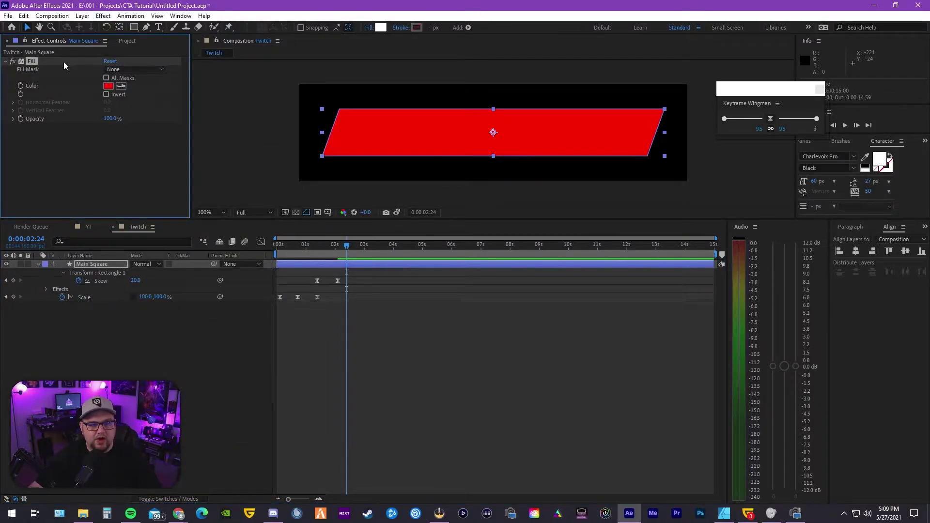
pyautogui.click(108, 86)
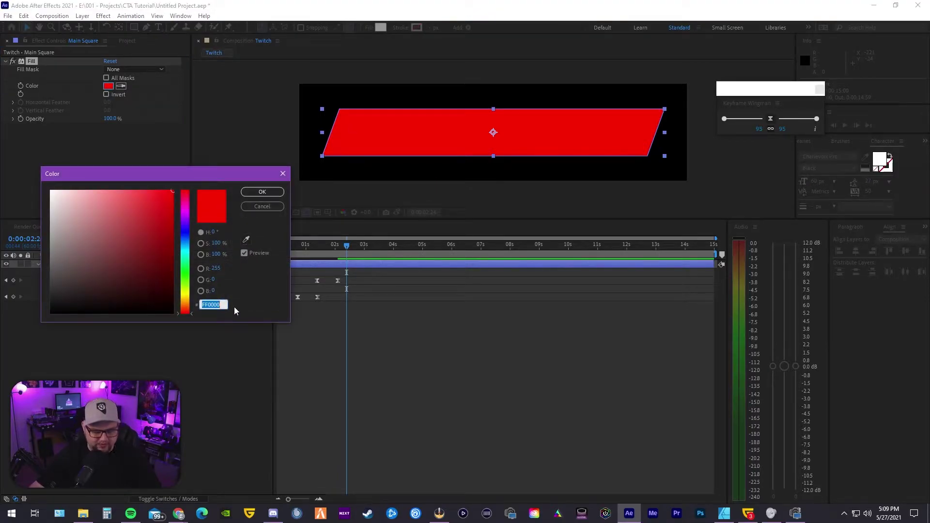
pyautogui.write('8F46FE')
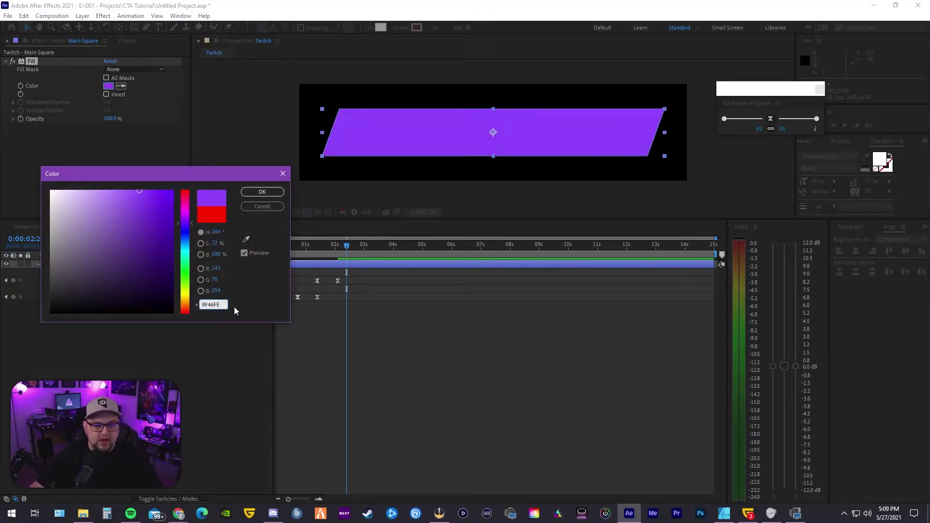
pyautogui.click(262, 193)
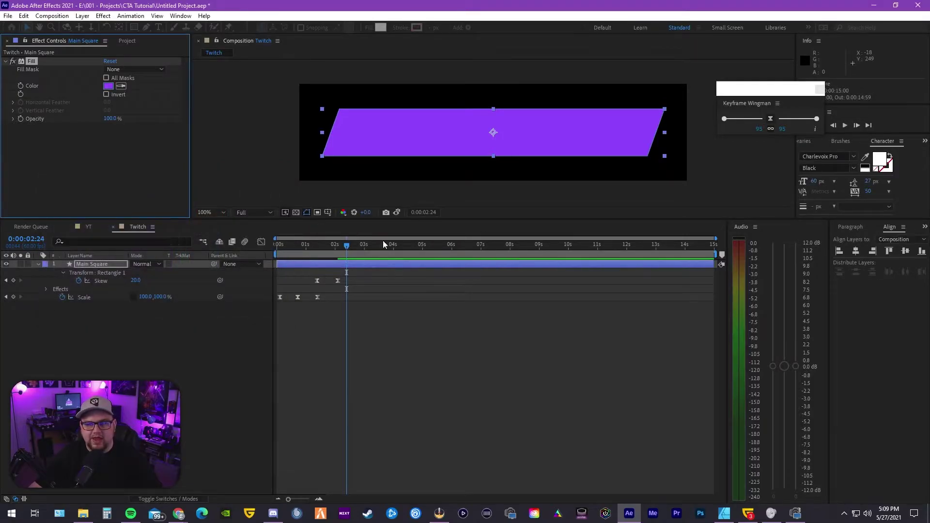
# Step: Preview the purple rectangle's animation from the start, then replay it over the transparency grid
pyautogui.press('Home')
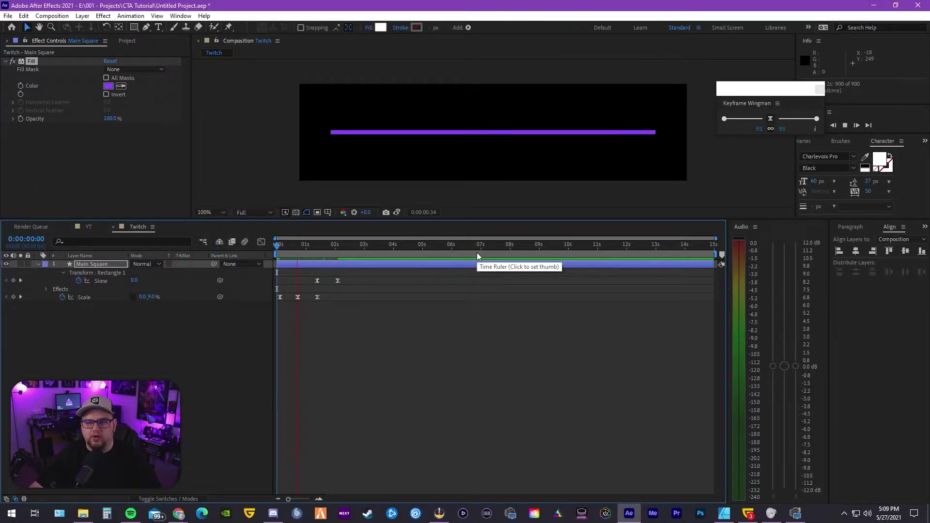
pyautogui.press('space')
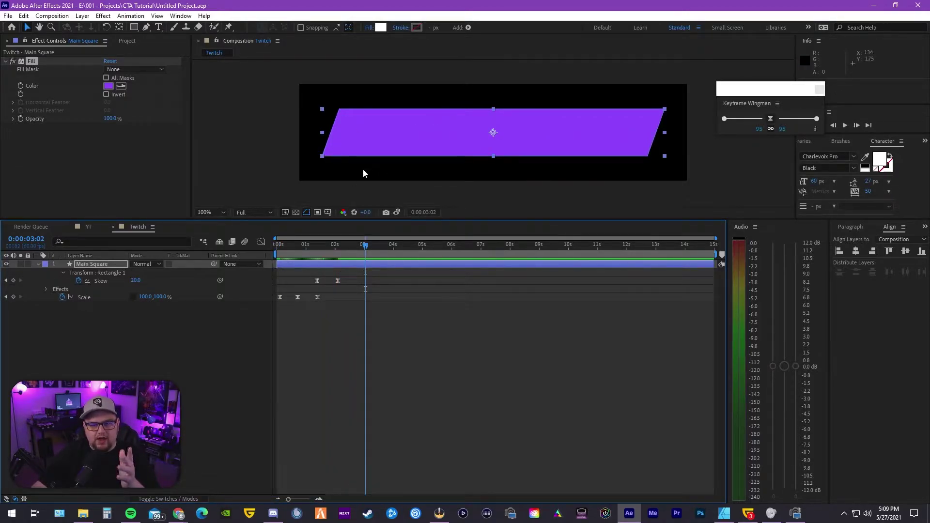
pyautogui.click(296, 213)
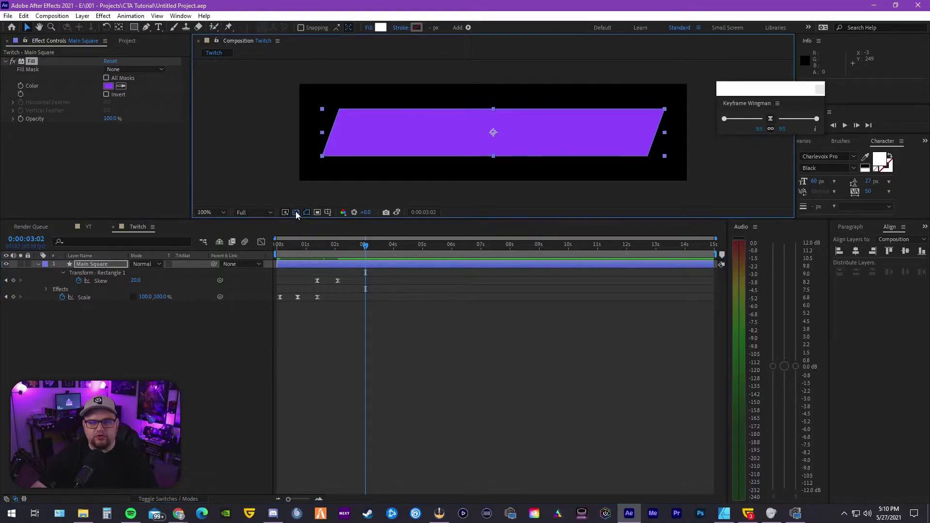
pyautogui.click(297, 213)
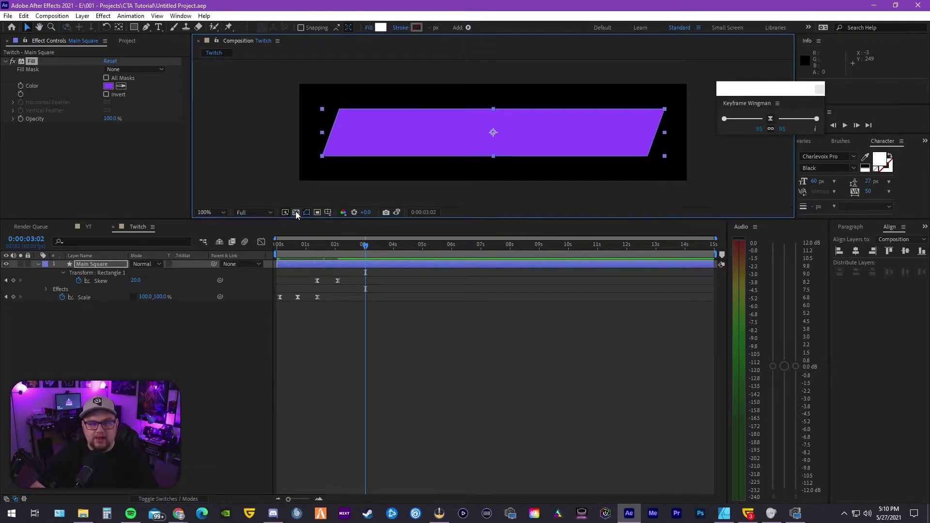
pyautogui.click(296, 213)
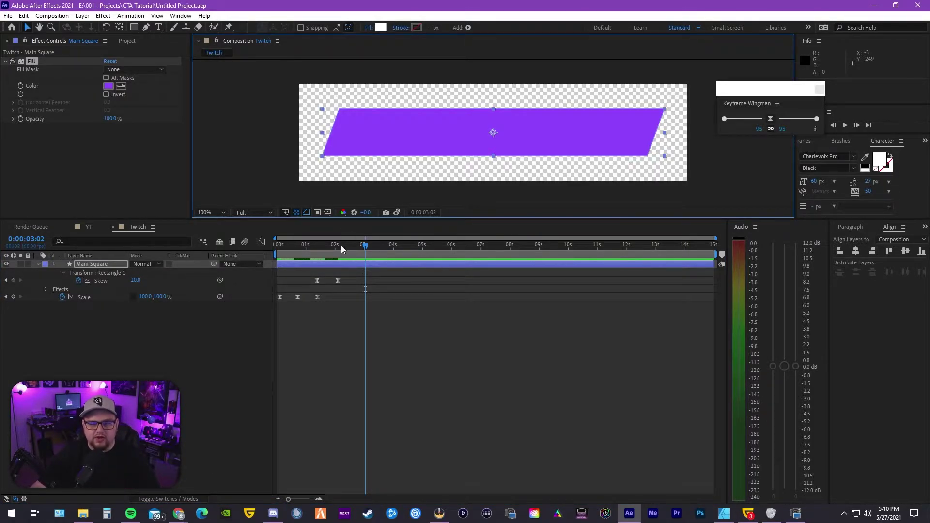
pyautogui.moveTo(341, 245); pyautogui.dragTo(264, 243)
pyautogui.press('space')
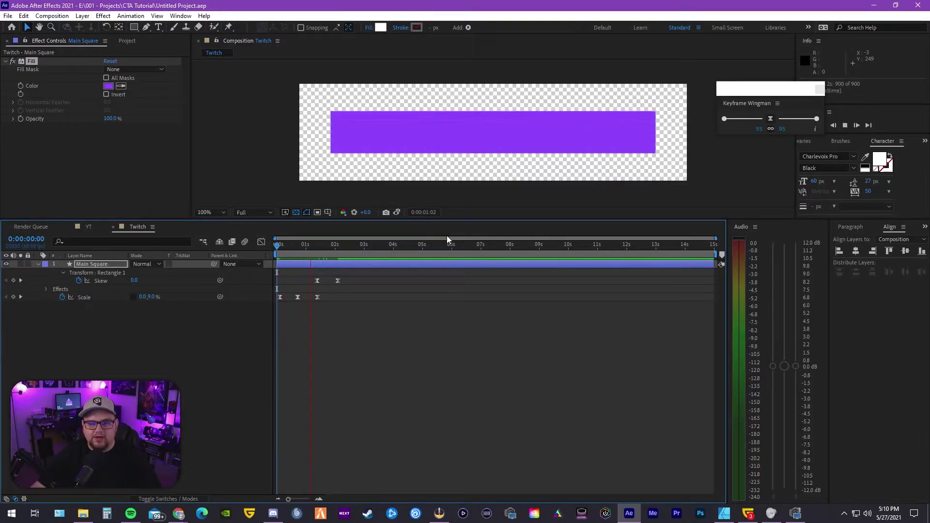
pyautogui.press('space')
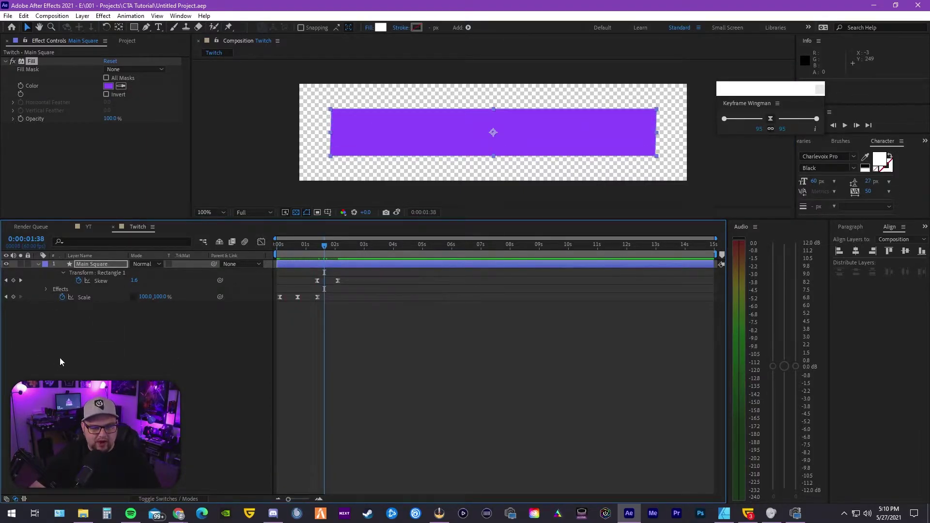
# Step: Compare the composition with and without the transparency grid, then replay the animation with the grid shown
pyautogui.click(296, 214)
pyautogui.click(296, 213)
pyautogui.click(296, 213)
pyautogui.moveTo(324, 245); pyautogui.dragTo(267, 255)
pyautogui.press('space')
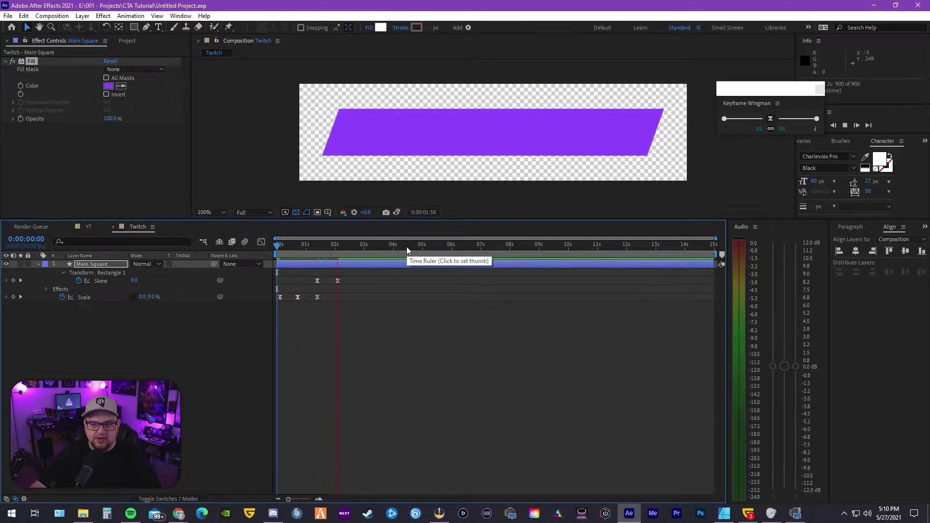
pyautogui.press('space')
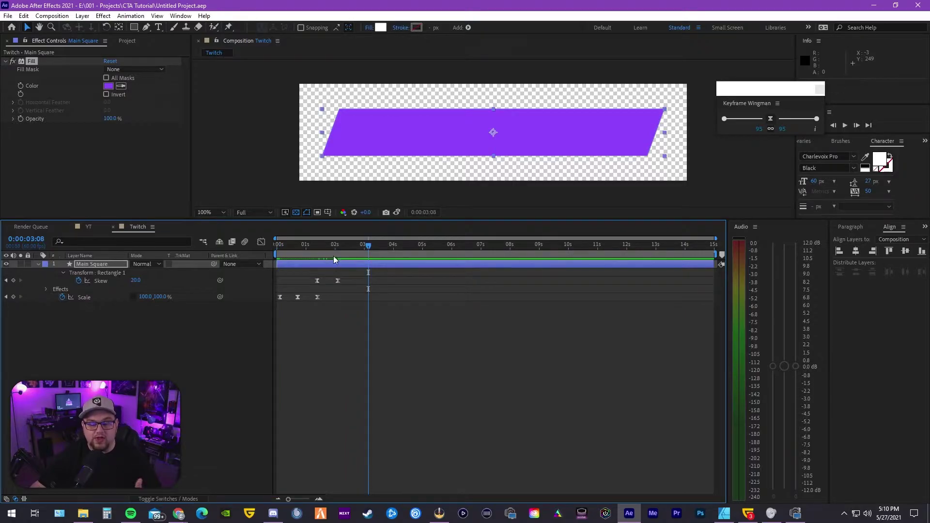
# Step: Hide the transparency grid and preview the animation from the start against the black background
pyautogui.click(294, 212)
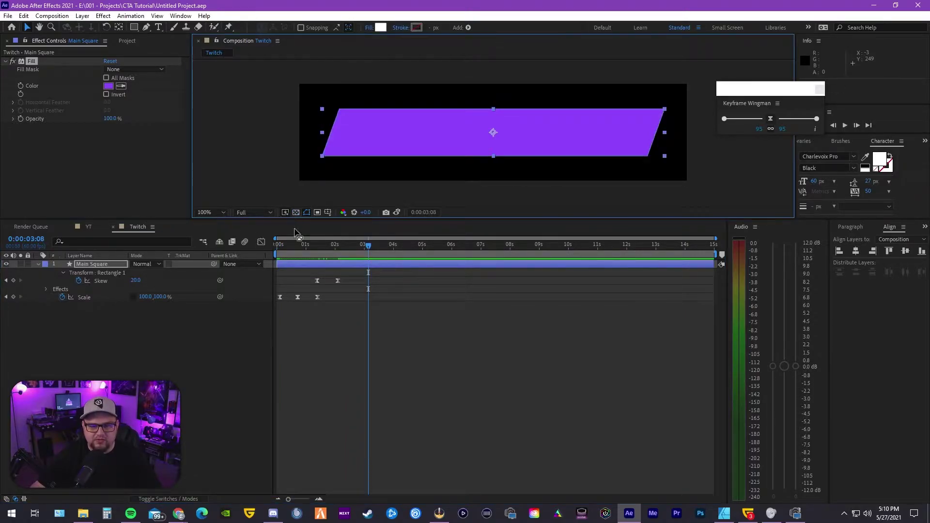
pyautogui.press('Home')
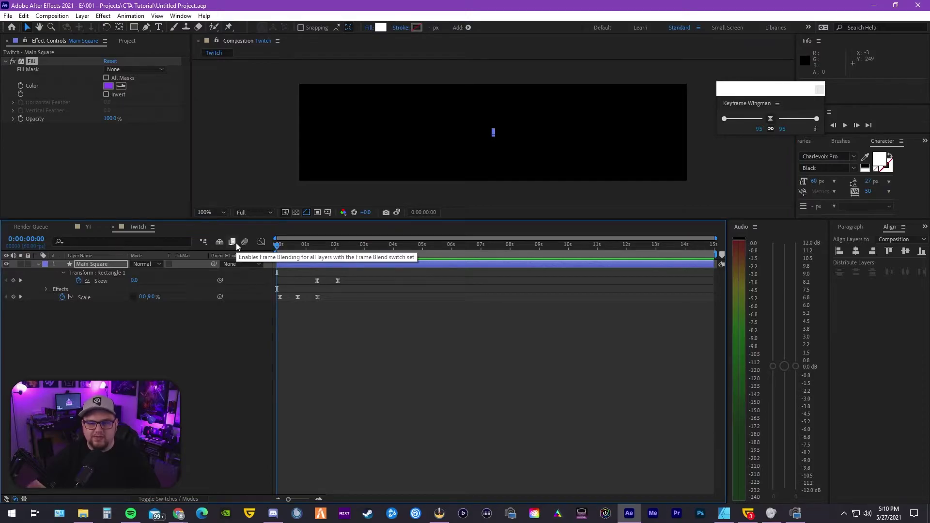
pyautogui.press('space')
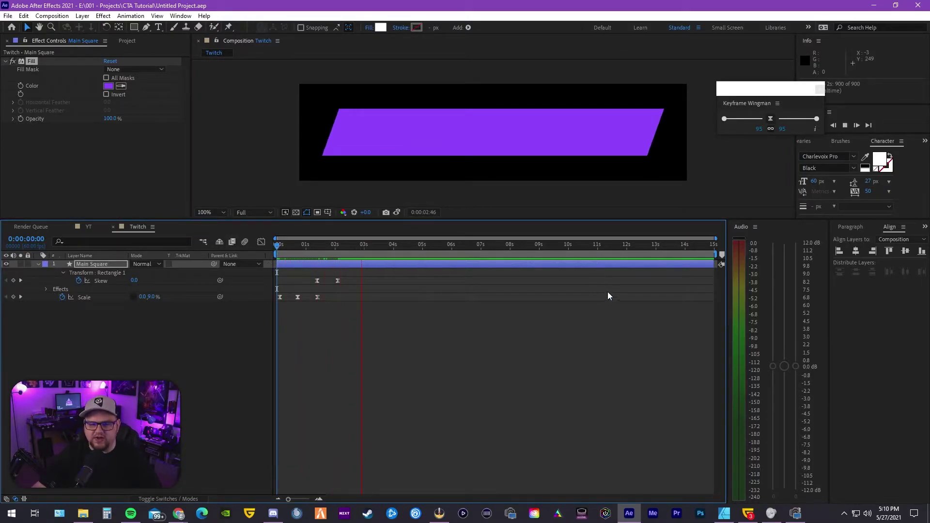
# Step: Preview the rectangle's animation from the start, then move the current time to 0:00:08:38
pyautogui.moveTo(407, 246); pyautogui.dragTo(267, 254)
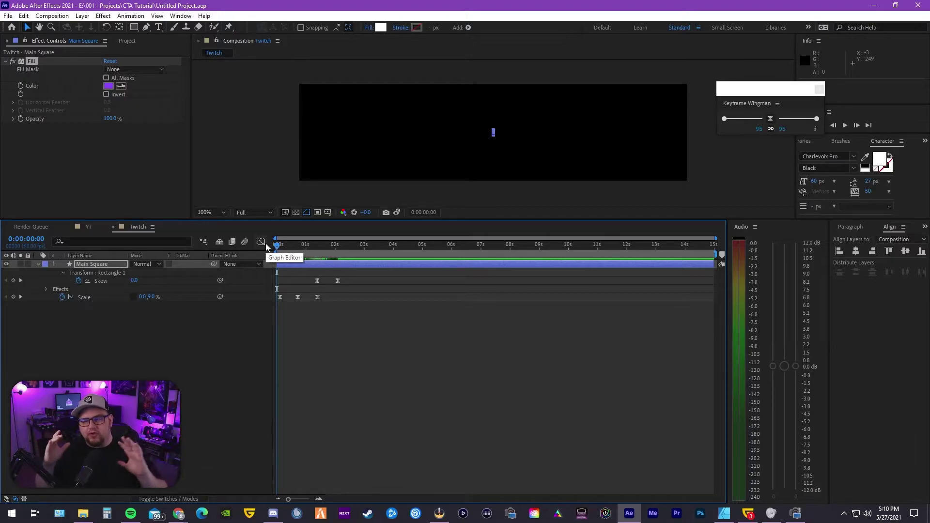
pyautogui.press('space')
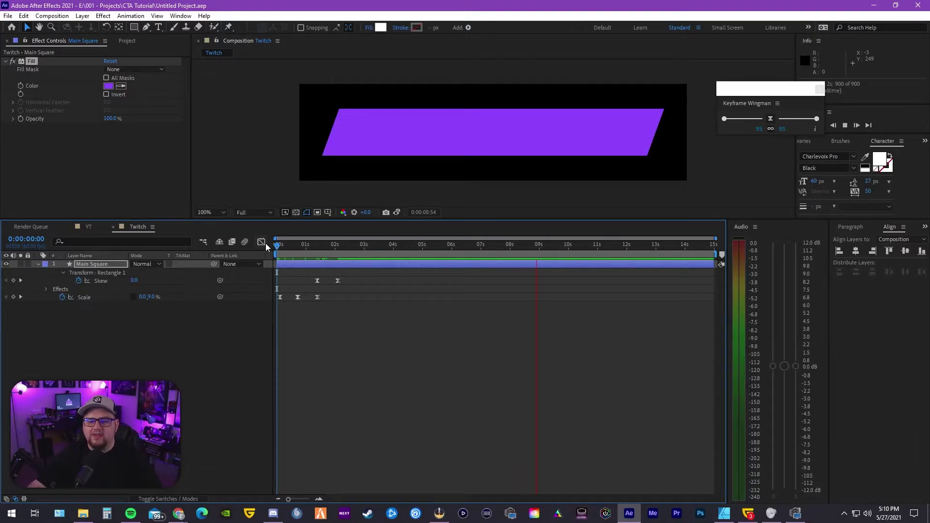
pyautogui.click(523, 248)
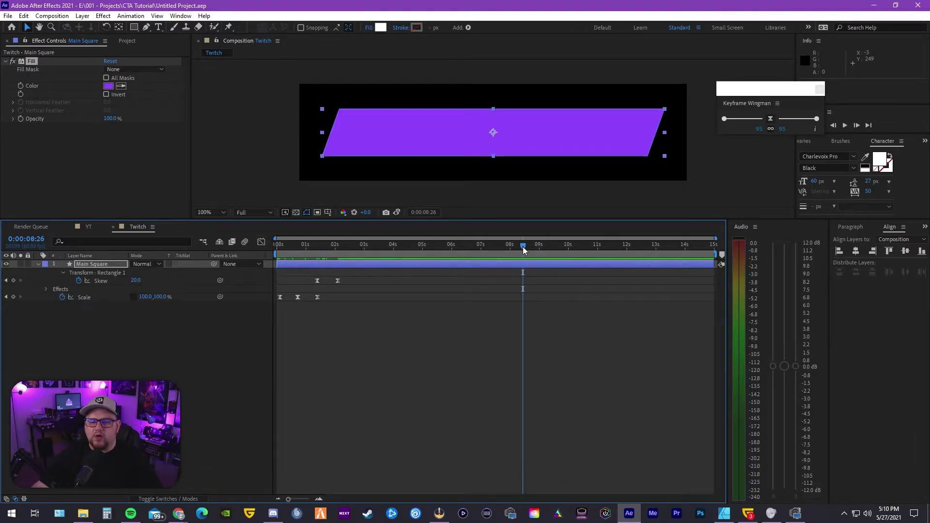
pyautogui.moveTo(523, 247); pyautogui.dragTo(527, 248)
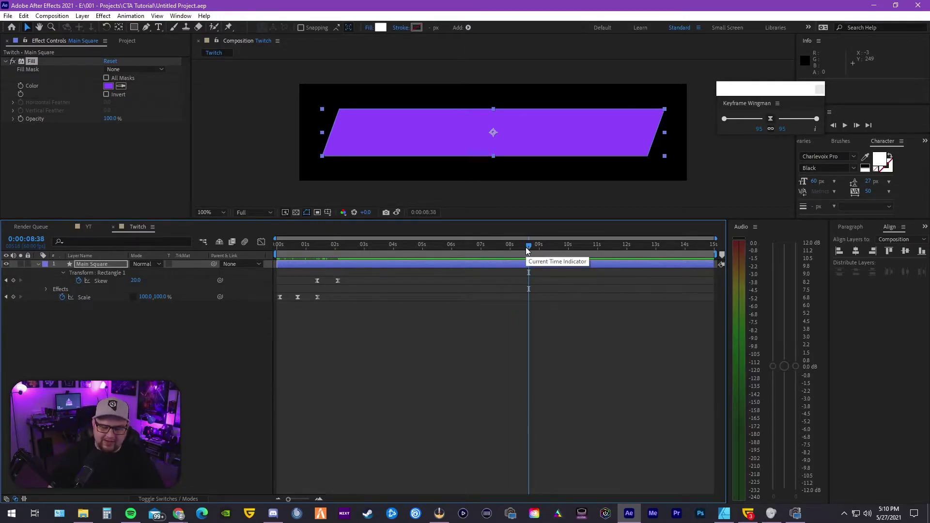
# Step: Shorten the Twitch composition's duration to 10 seconds and preview the animation from the start
pyautogui.hotkey('ctrl', 'k')
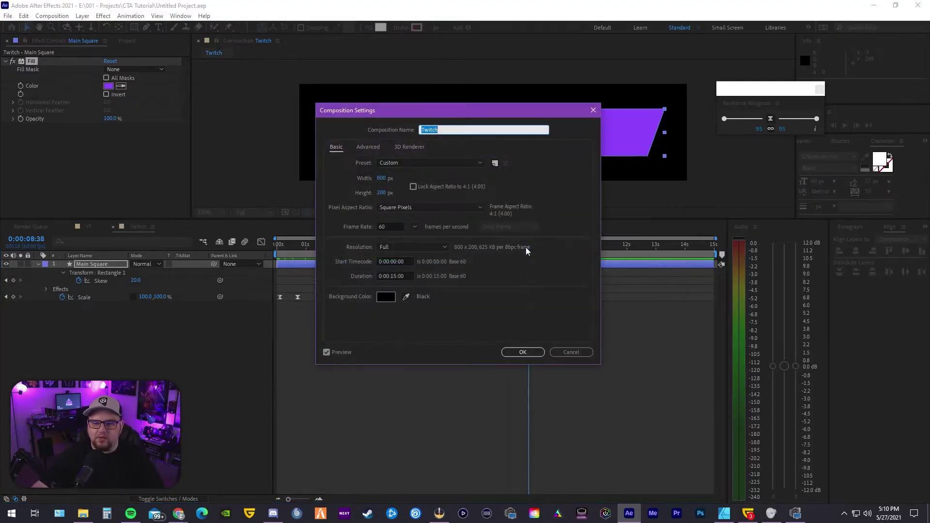
pyautogui.click(395, 275)
pyautogui.write('10')
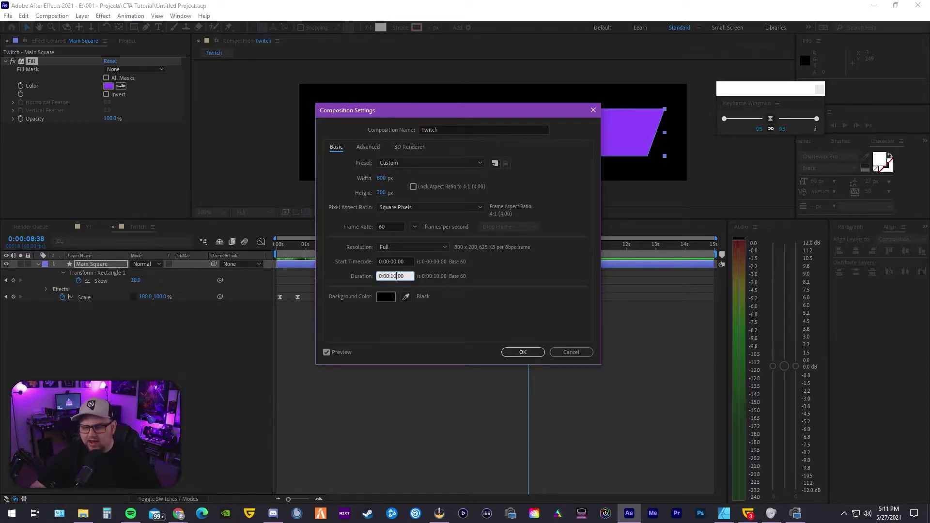
pyautogui.click(527, 349)
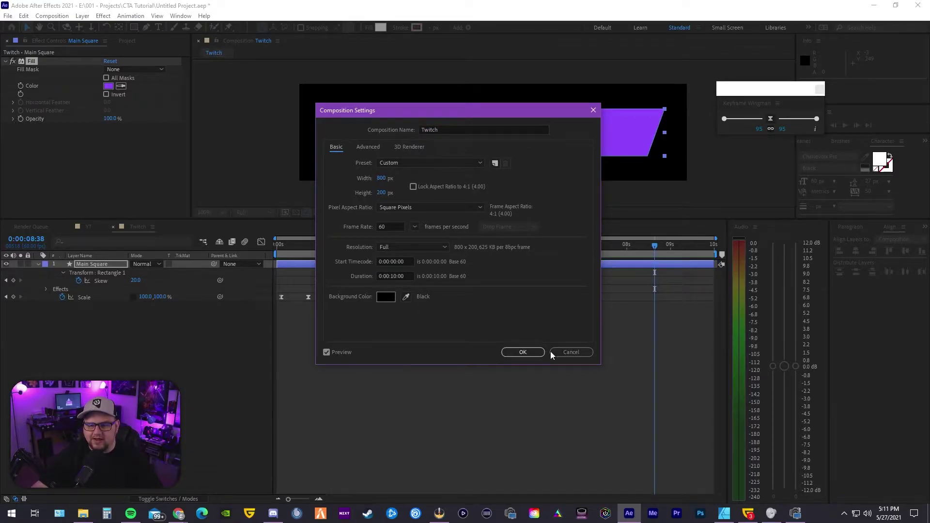
pyautogui.moveTo(515, 249); pyautogui.dragTo(210, 256)
pyautogui.press('space')
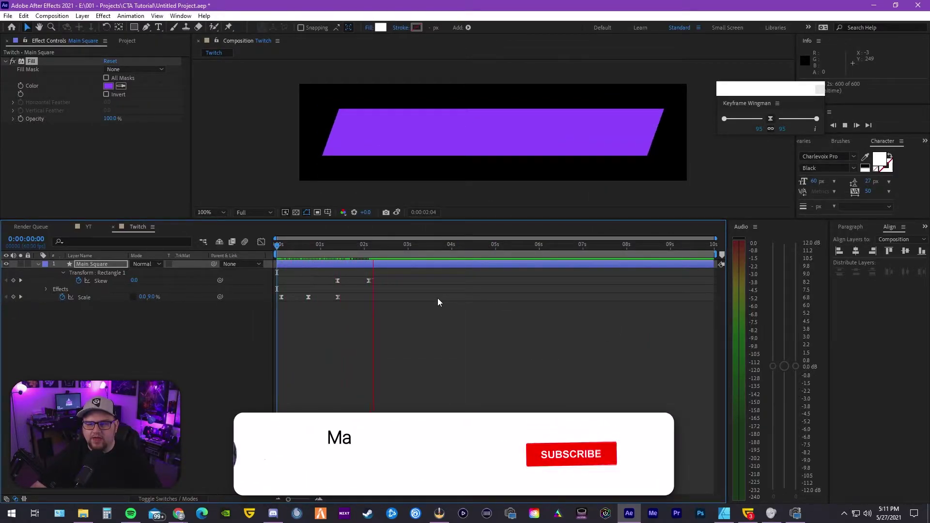
# Step: Add a Skew keyframe at 0:00:07:30 on Main Square, set Skew to 0 at 0:00:08:09, and preview the unskewing
pyautogui.moveTo(509, 249); pyautogui.dragTo(605, 262)
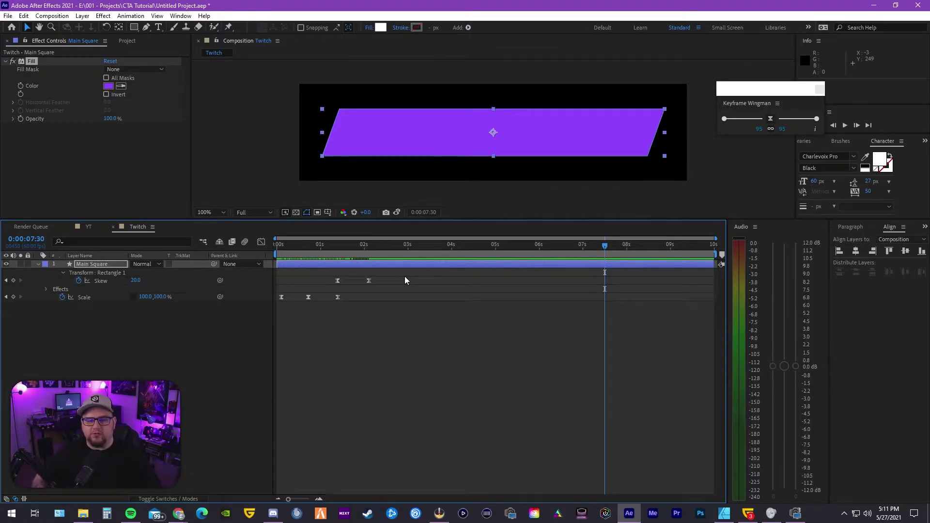
pyautogui.click(13, 281)
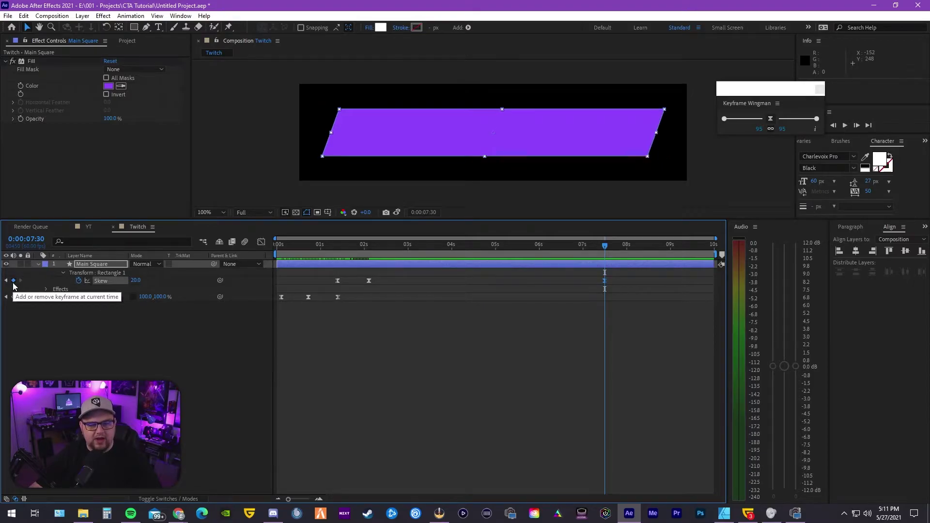
pyautogui.moveTo(610, 256); pyautogui.dragTo(624, 261)
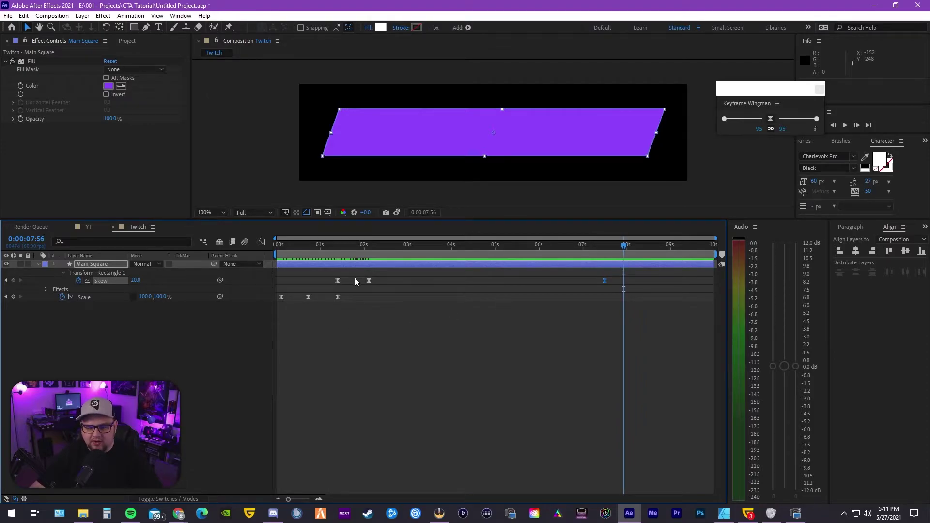
pyautogui.moveTo(628, 245); pyautogui.dragTo(632, 246)
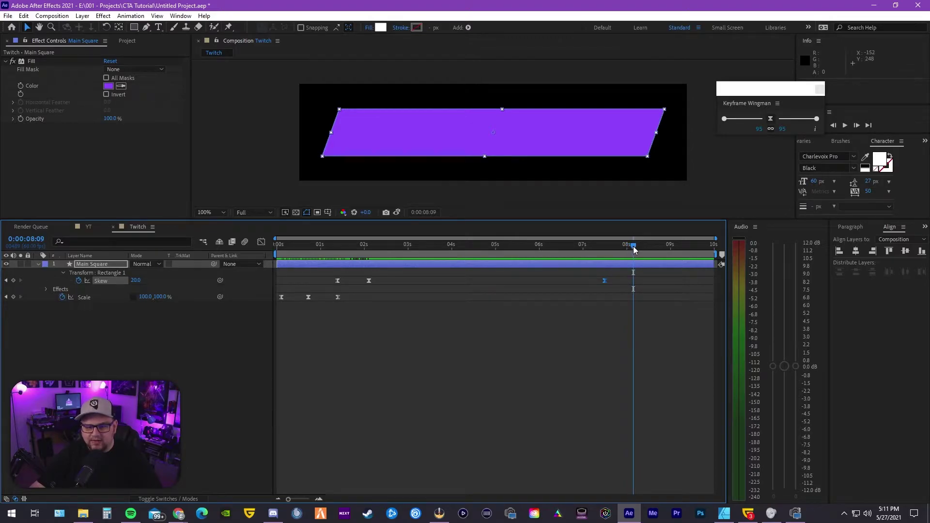
pyautogui.click(136, 280)
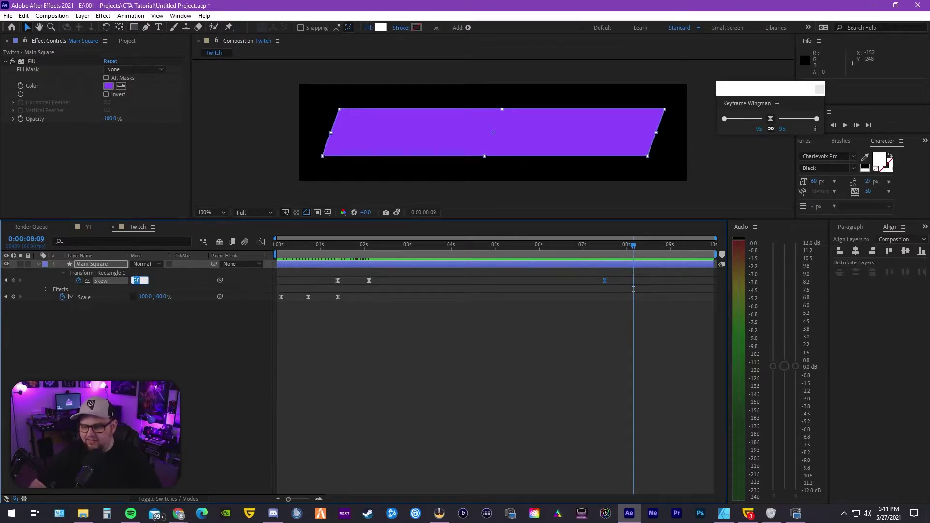
pyautogui.write('0')
pyautogui.press('Return')
pyautogui.press('space')
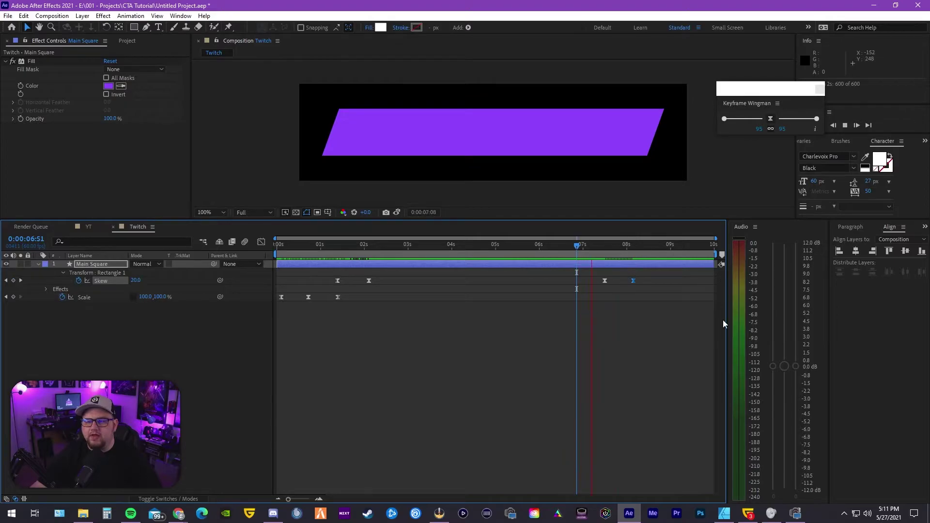
pyautogui.press('space')
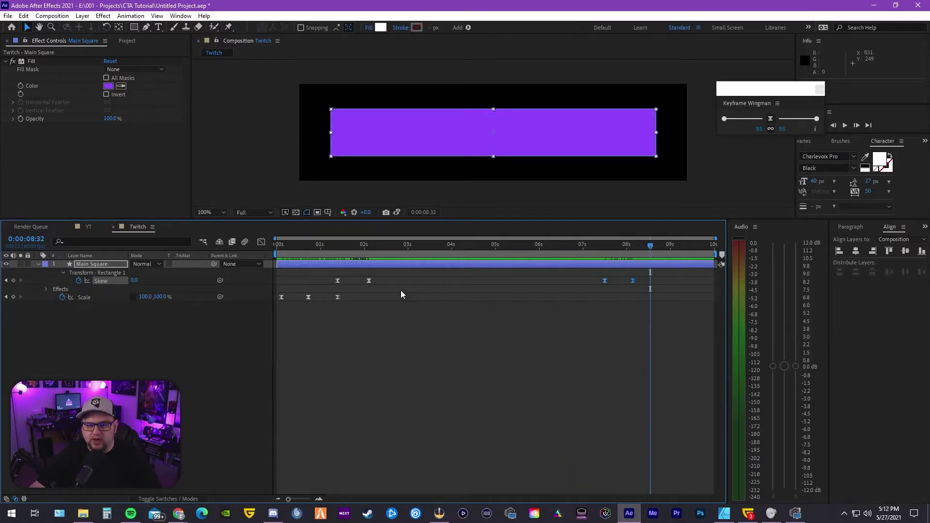
# Step: Add a Scale keyframe to Main Square at 0:00:08:11, where the closing skew ends
pyautogui.click(633, 250)
pyautogui.moveTo(632, 251); pyautogui.dragTo(635, 251)
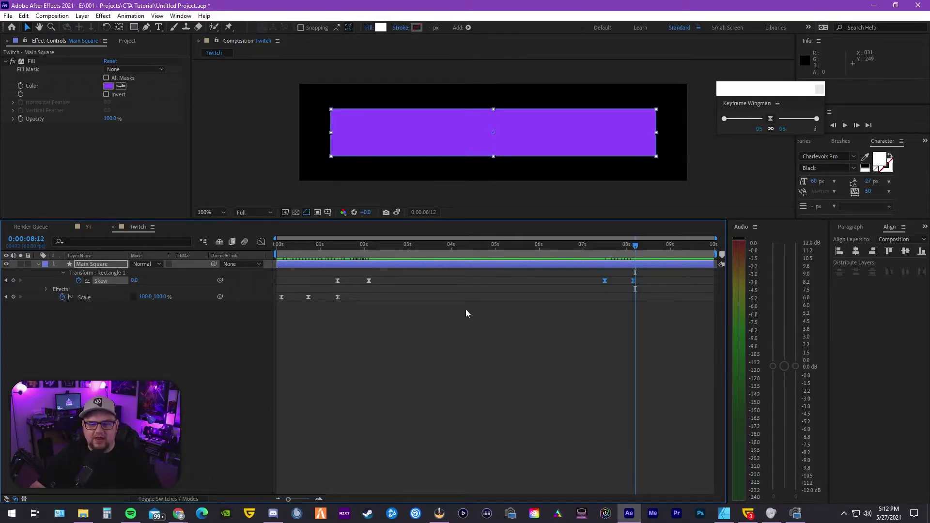
pyautogui.moveTo(632, 248); pyautogui.dragTo(634, 248)
pyautogui.click(14, 296)
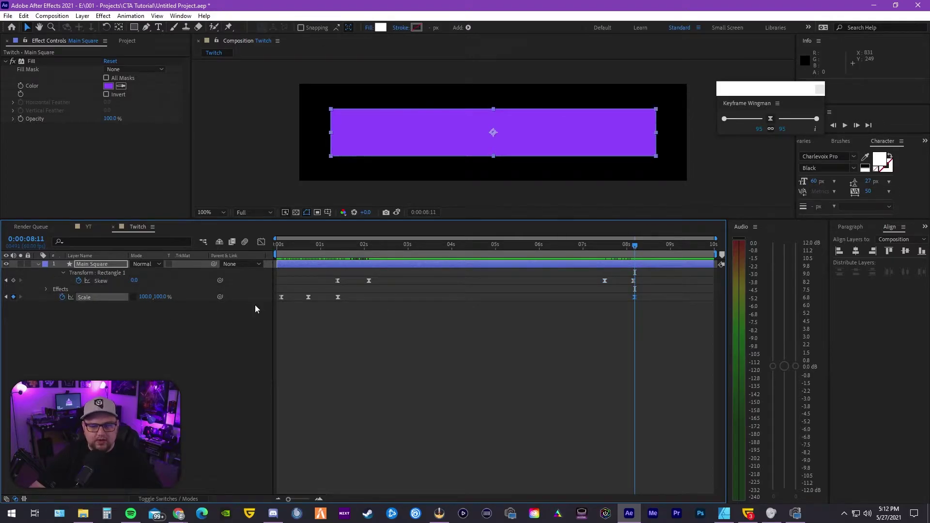
# Step: Check the Scale value of the thin-line keyframe at 0:00:00:43, then return to the Scale keyframe at 0:00:08:11
pyautogui.moveTo(633, 251); pyautogui.dragTo(662, 250)
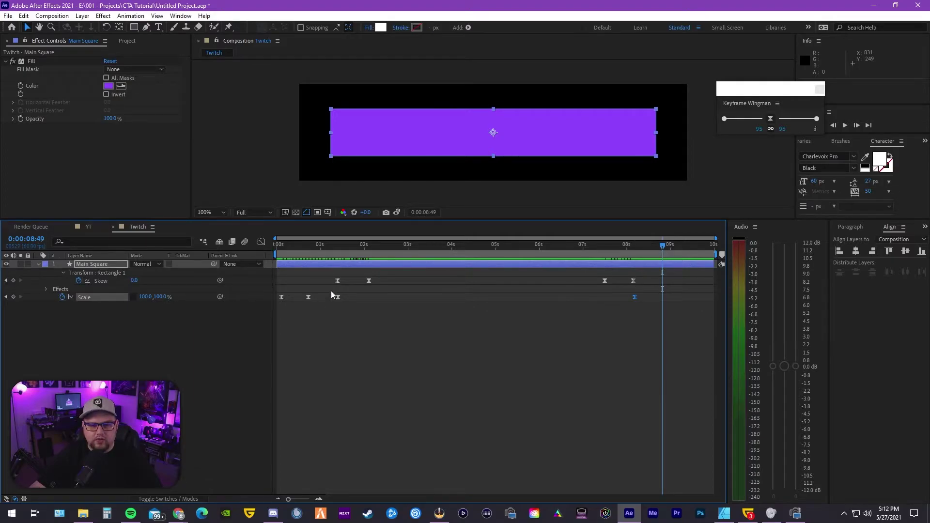
pyautogui.click(6, 298)
pyautogui.click(5, 297)
pyautogui.click(6, 297)
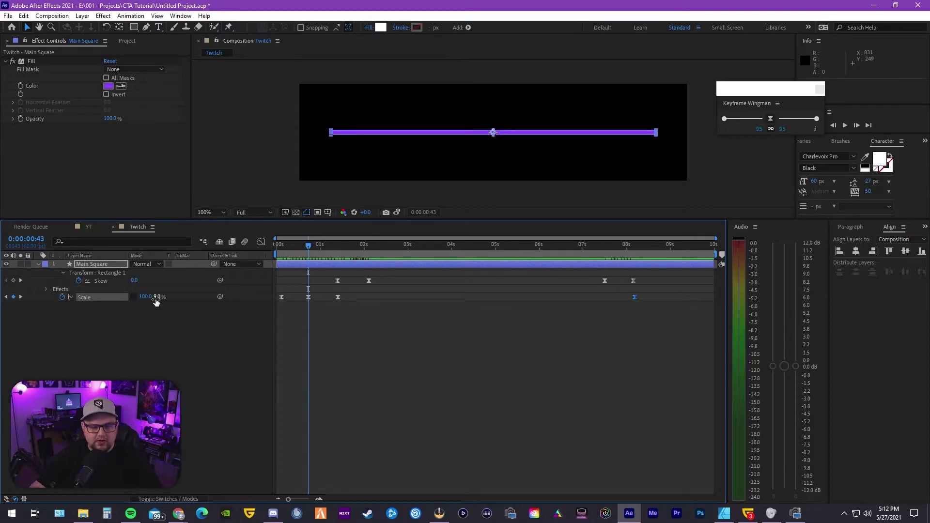
pyautogui.click(25, 296)
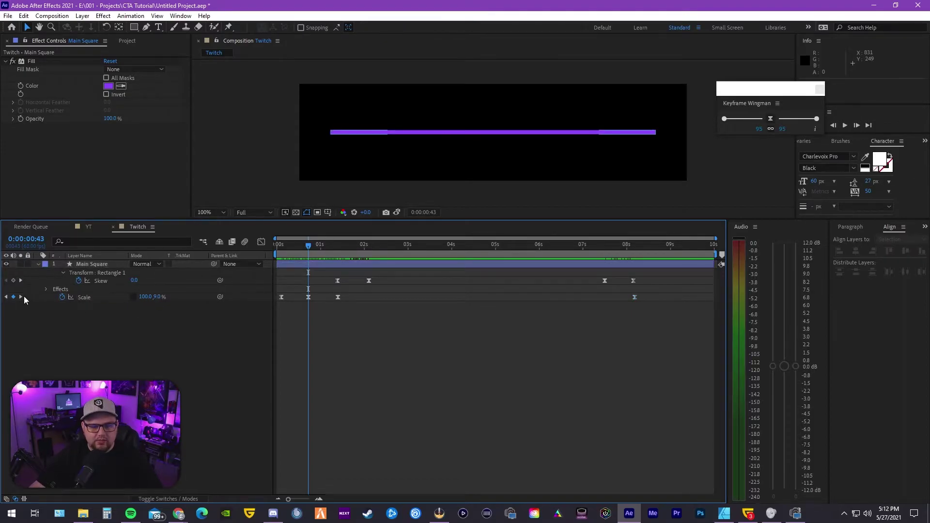
pyautogui.click(23, 296)
pyautogui.click(23, 296)
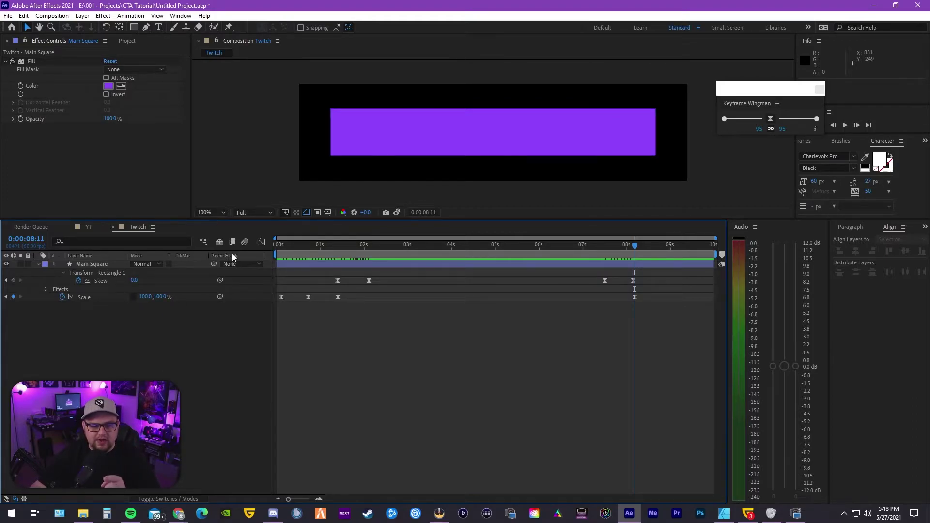
# Step: Show the layer switches, try Main Square as a 3D layer, and revert it to 2D
pyautogui.click(183, 499)
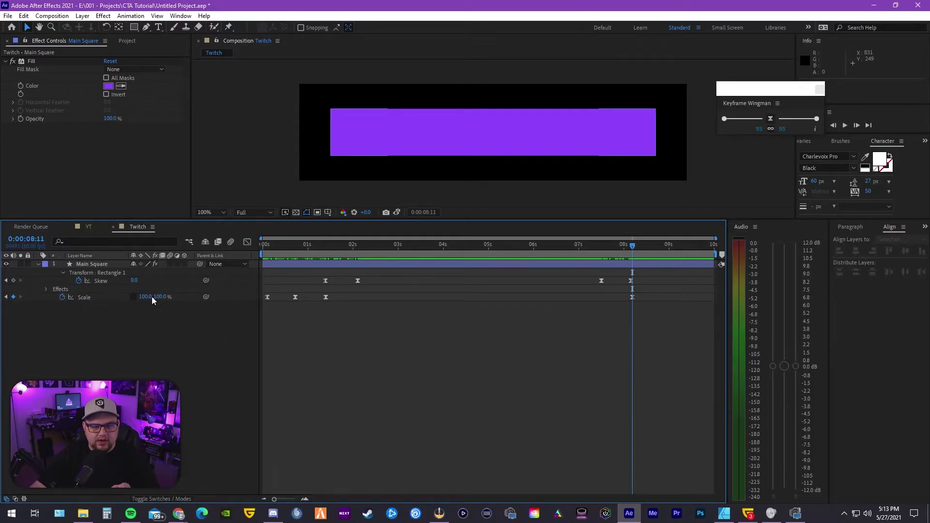
pyautogui.click(183, 264)
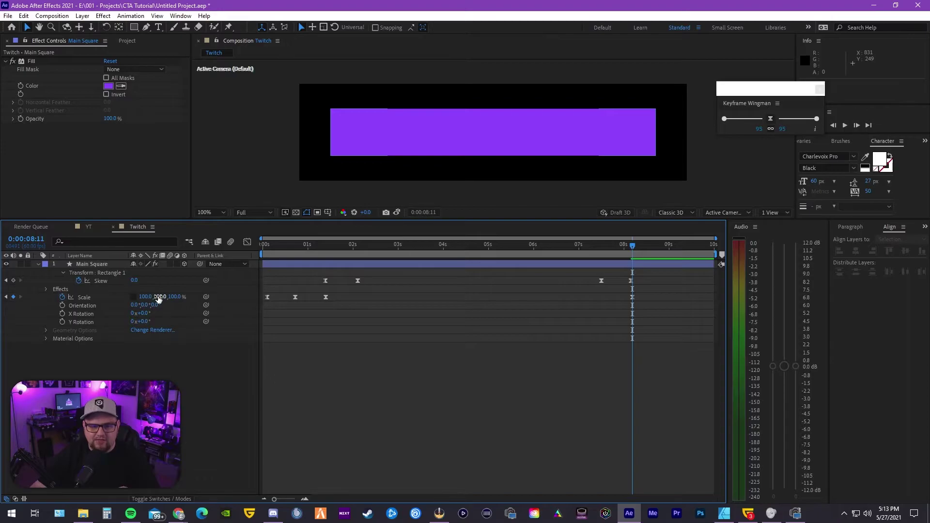
pyautogui.click(185, 263)
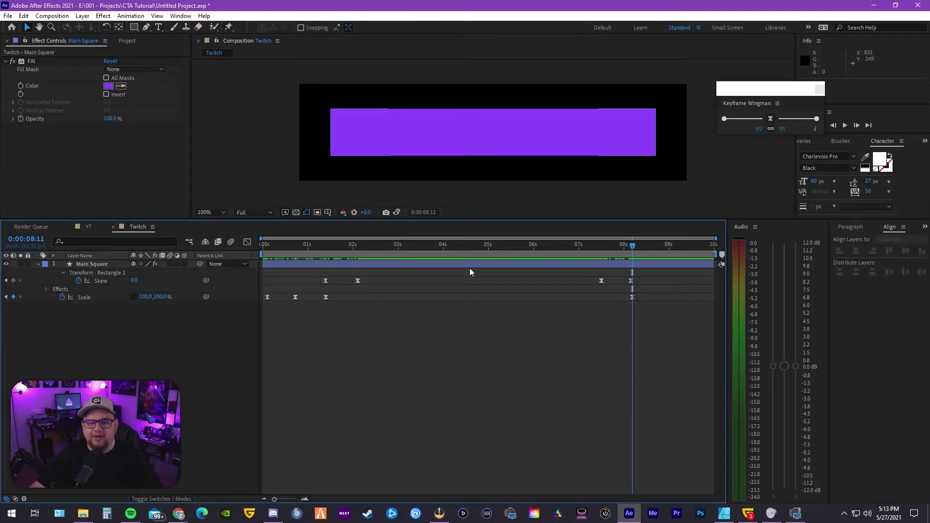
# Step: Set Main Square's vertical Scale to 9% at 0:00:08:45 and preview the rectangle collapsing into a line
pyautogui.moveTo(632, 250); pyautogui.dragTo(657, 249)
pyautogui.click(162, 296)
pyautogui.write('9')
pyautogui.press('Return')
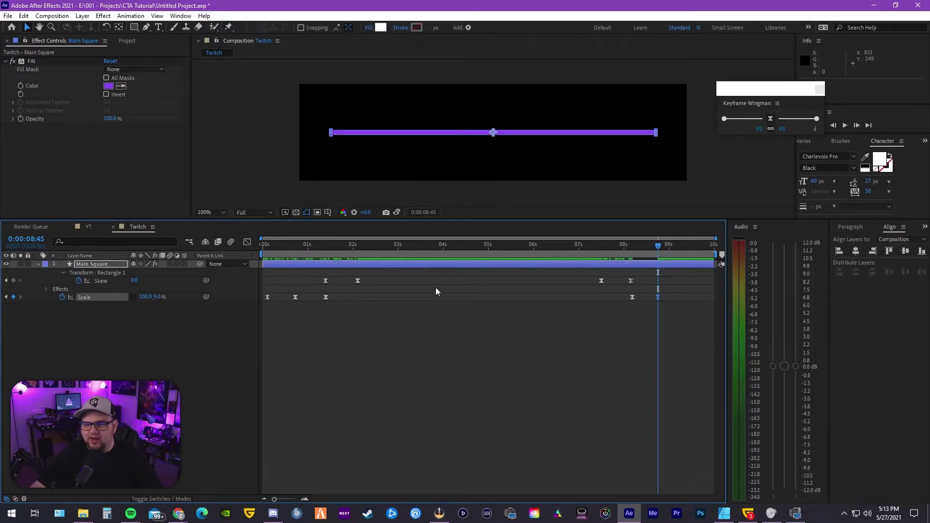
pyautogui.press('space')
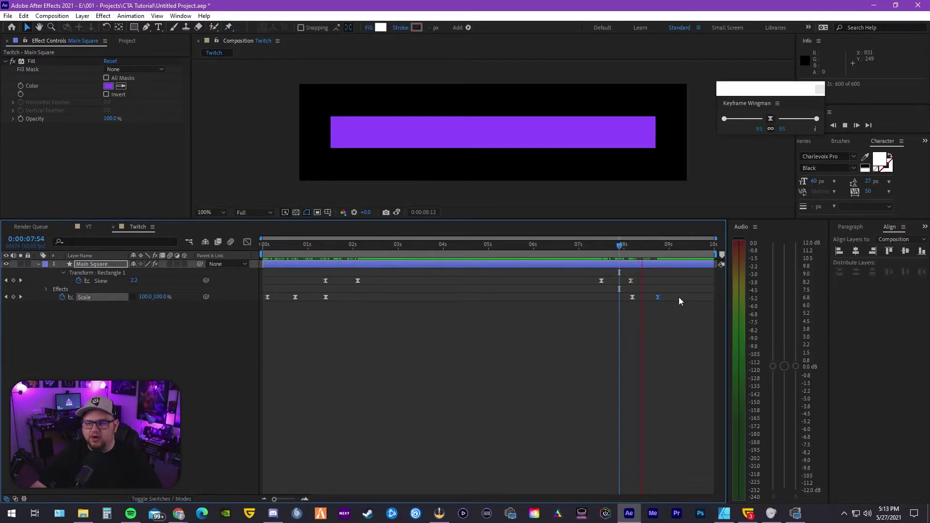
# Step: Ease the last two Scale keyframes to 95 on both sides with Keyframe Wingman
pyautogui.moveTo(616, 292); pyautogui.dragTo(657, 302)
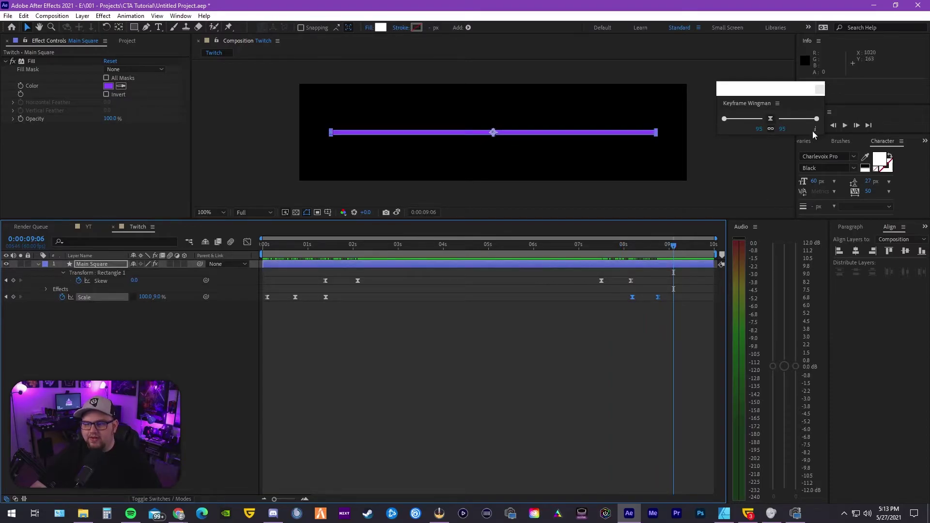
pyautogui.click(817, 122)
pyautogui.moveTo(817, 122); pyautogui.dragTo(817, 122)
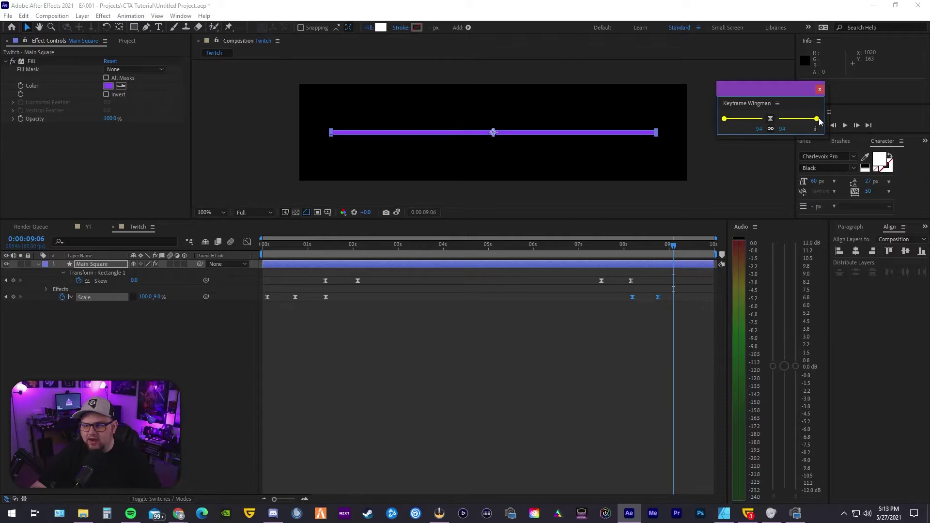
# Step: Examine the Scale curves in the graph editor while scrubbing from the start to about 6 seconds
pyautogui.click(247, 242)
pyautogui.moveTo(295, 247); pyautogui.dragTo(246, 247)
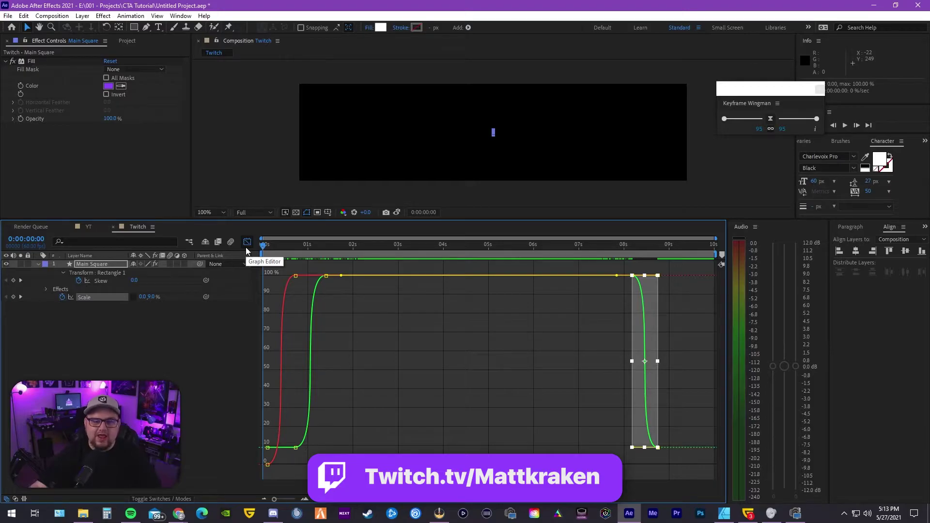
pyautogui.click(268, 250)
pyautogui.moveTo(269, 253); pyautogui.dragTo(547, 261)
# Step: Vary the easing of the last two Scale keyframes between 0 and 100, then return both sides to 95
pyautogui.click(722, 119)
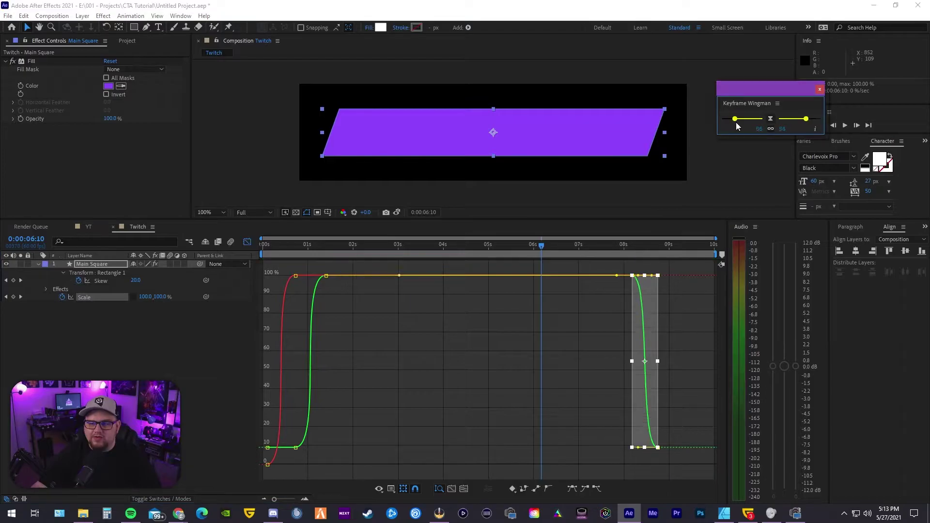
pyautogui.moveTo(703, 124); pyautogui.dragTo(780, 125)
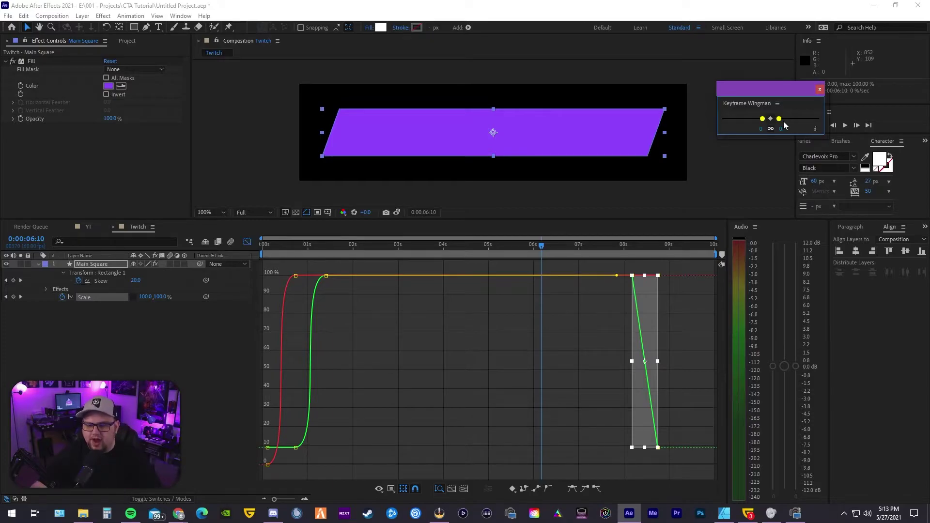
pyautogui.moveTo(783, 122); pyautogui.dragTo(701, 121)
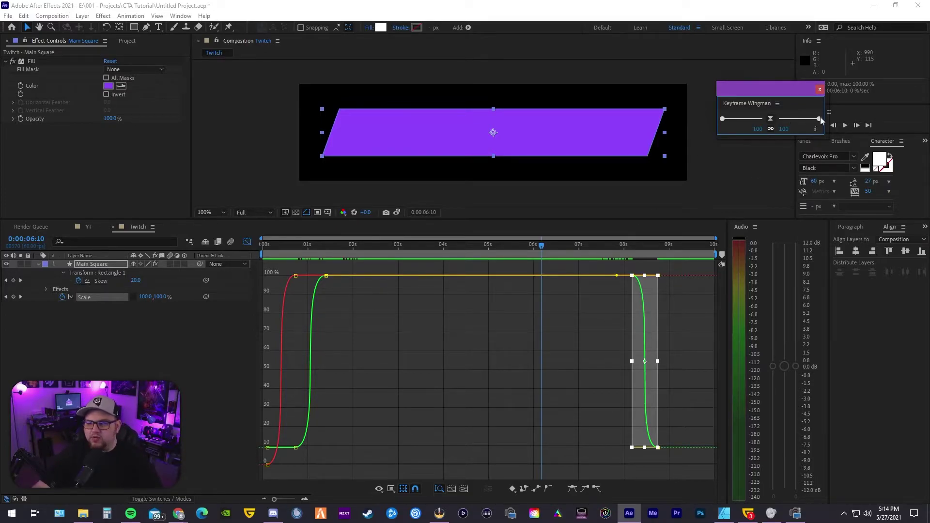
pyautogui.moveTo(819, 119); pyautogui.dragTo(820, 121)
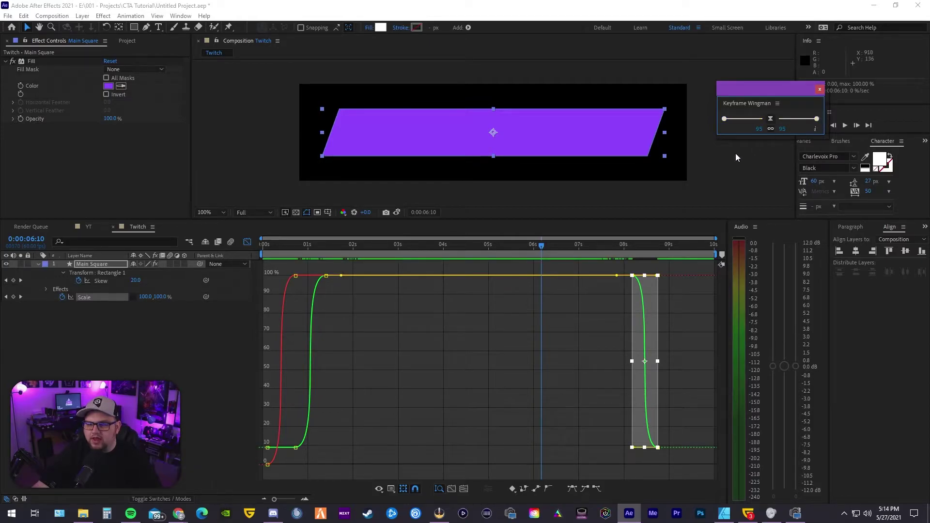
# Step: Return to the keyframe view, preview the closing animation, and move the current time to 0:00:07:19
pyautogui.click(247, 242)
pyautogui.press('space')
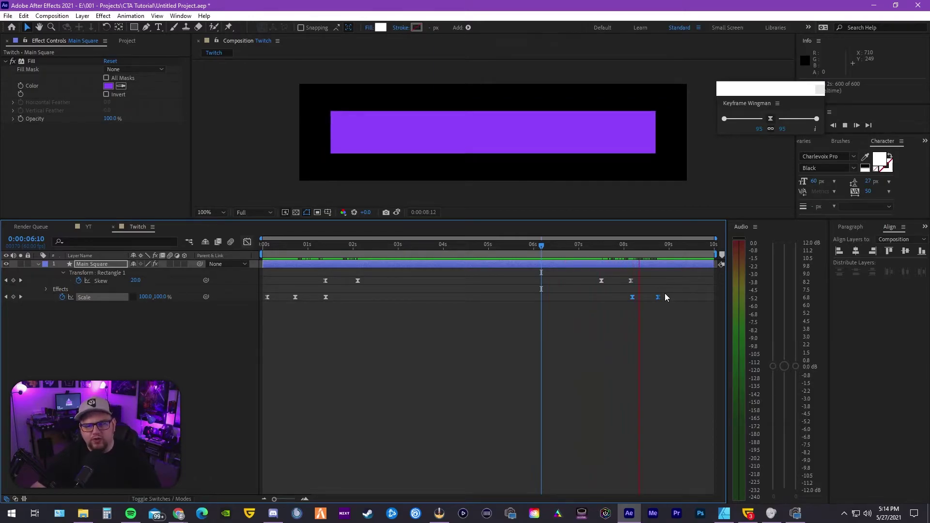
pyautogui.press('space')
pyautogui.click(593, 247)
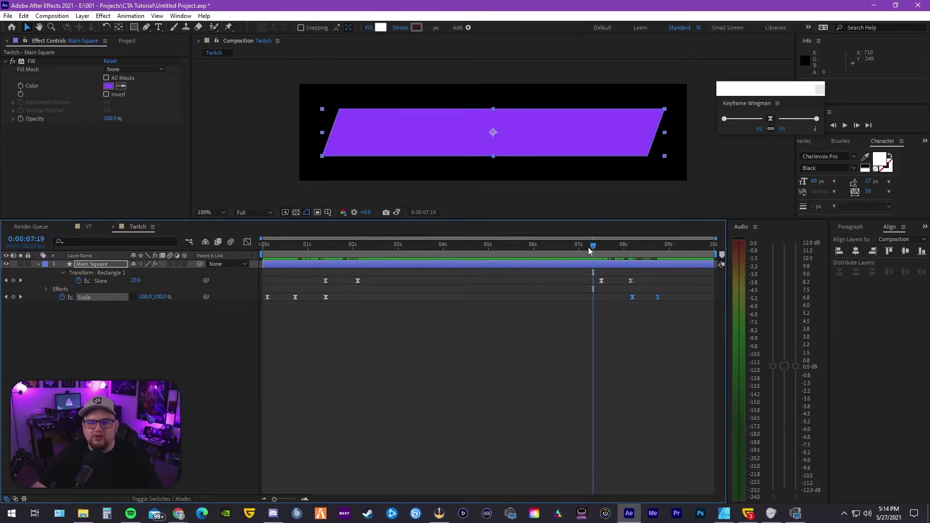
# Step: Preview the closing animation and move the current time to 0:00:09:19
pyautogui.press('space')
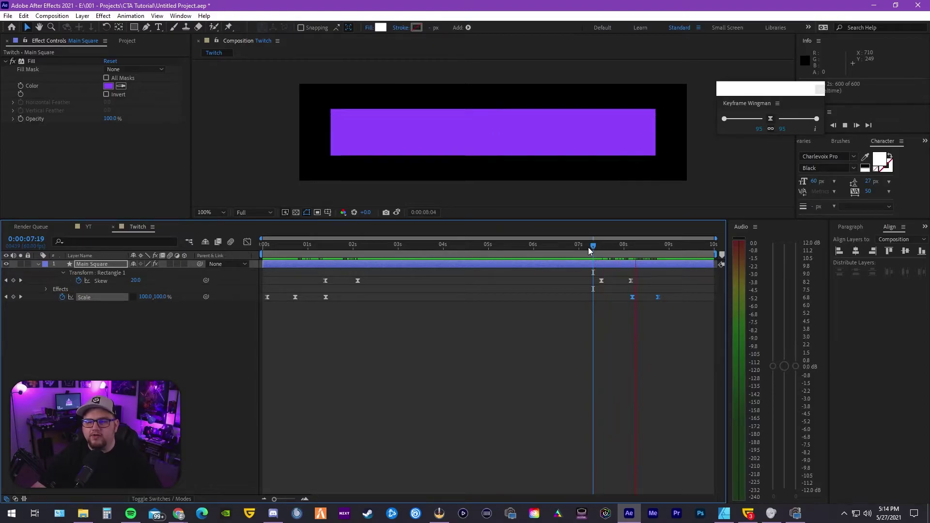
pyautogui.press('space')
pyautogui.moveTo(673, 250); pyautogui.dragTo(684, 254)
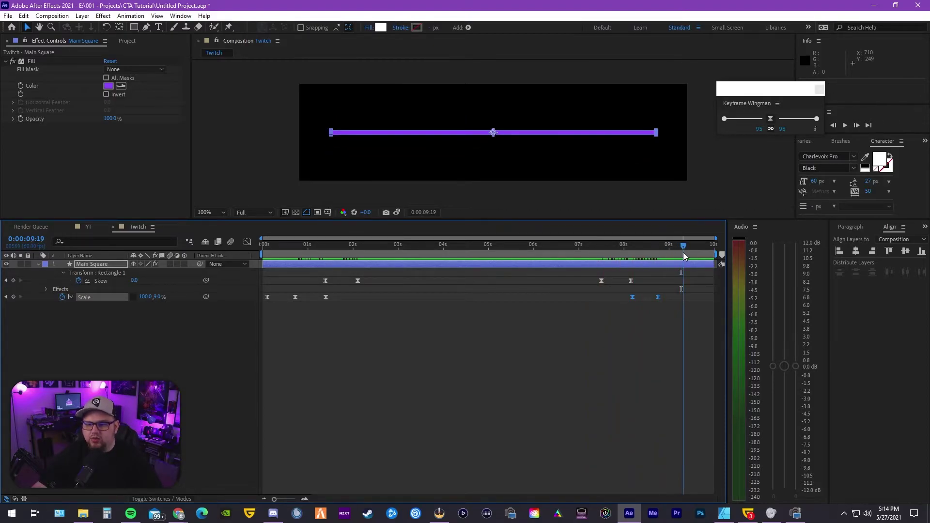
# Step: Try setting the rectangle's vertical Scale to 0% at 0:00:09:19
pyautogui.click(155, 299)
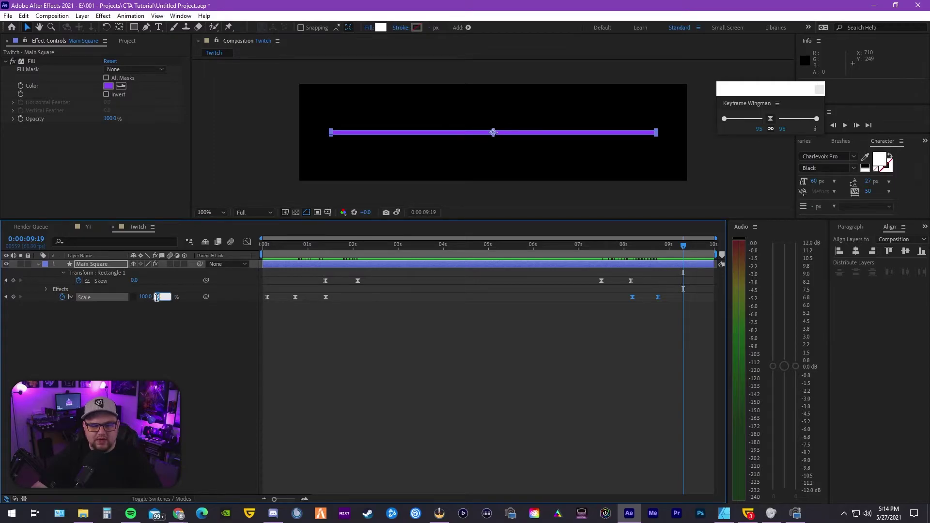
pyautogui.write('0')
pyautogui.press('Return')
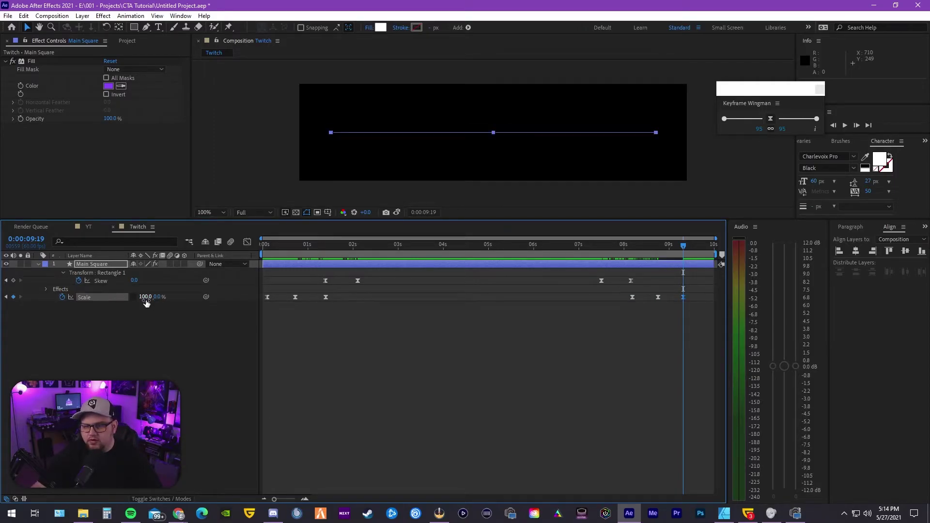
pyautogui.hotkey('ctrl', 'z')
# Step: Set the rectangle's horizontal Scale to 0% at 0:00:09:19, then select the closing Skew and Scale keyframes and preview the ending
pyautogui.click(147, 296)
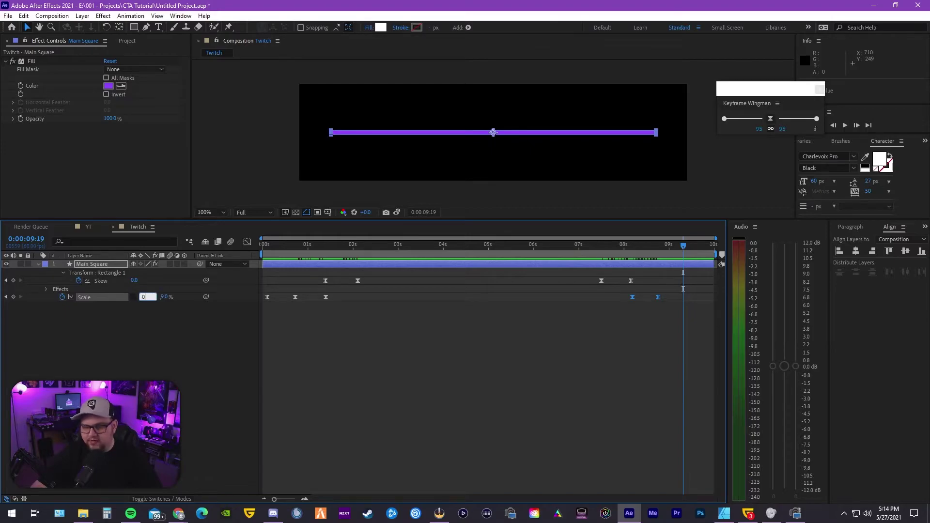
pyautogui.press('Return')
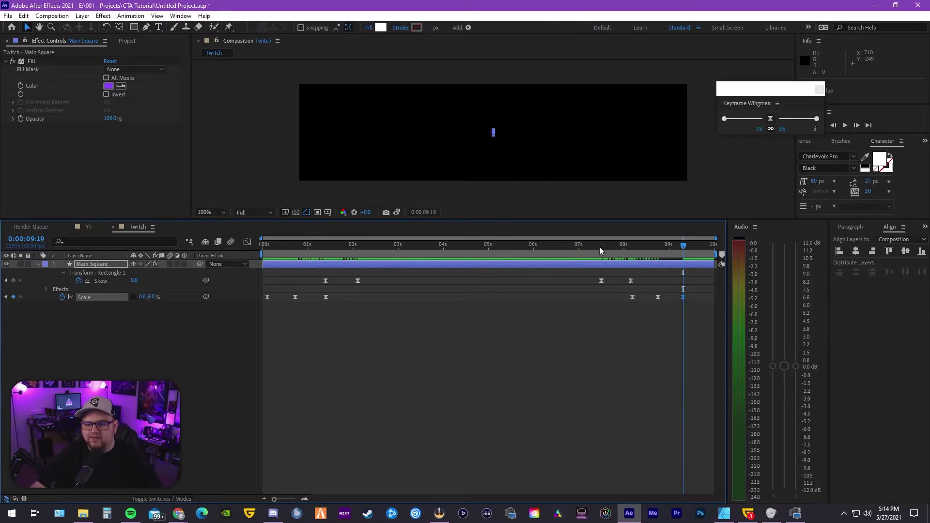
pyautogui.moveTo(592, 275); pyautogui.dragTo(707, 297)
pyautogui.press('space')
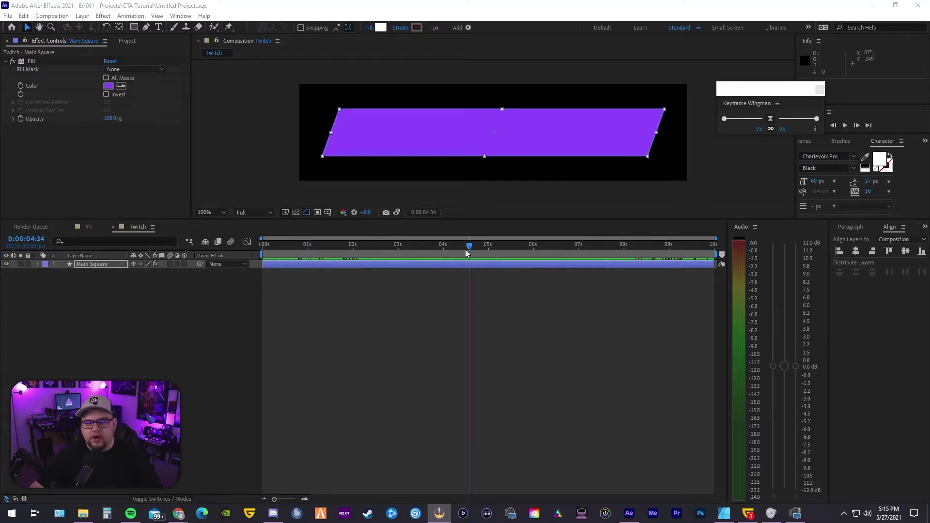
# Step: Move the current time to 0:00:04:59, clear the floating Keyframe Wingman window off the preview controls, and create a new text layer
pyautogui.moveTo(467, 251); pyautogui.dragTo(487, 245)
pyautogui.moveTo(769, 88); pyautogui.dragTo(767, 63)
pyautogui.click(83, 16)
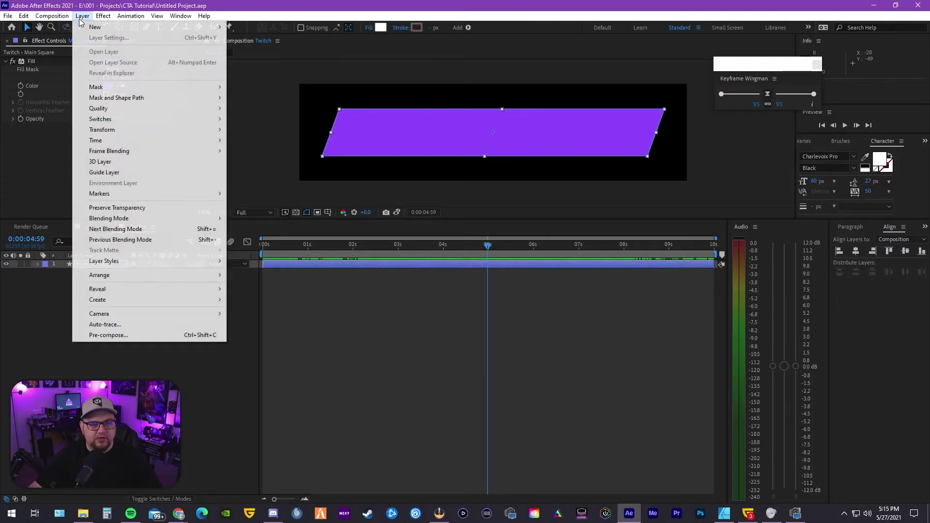
pyautogui.moveTo(101, 28)
pyautogui.click(246, 27)
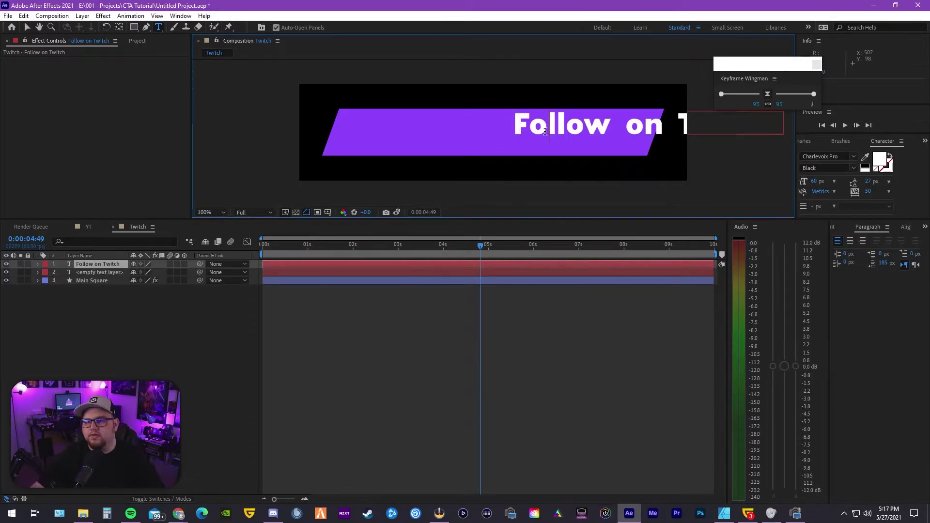
# Step: Set the "Follow on Twitch" text to a tracking of 0 and a font size of 40 px
pyautogui.moveTo(520, 127); pyautogui.dragTo(770, 205)
pyautogui.click(868, 191)
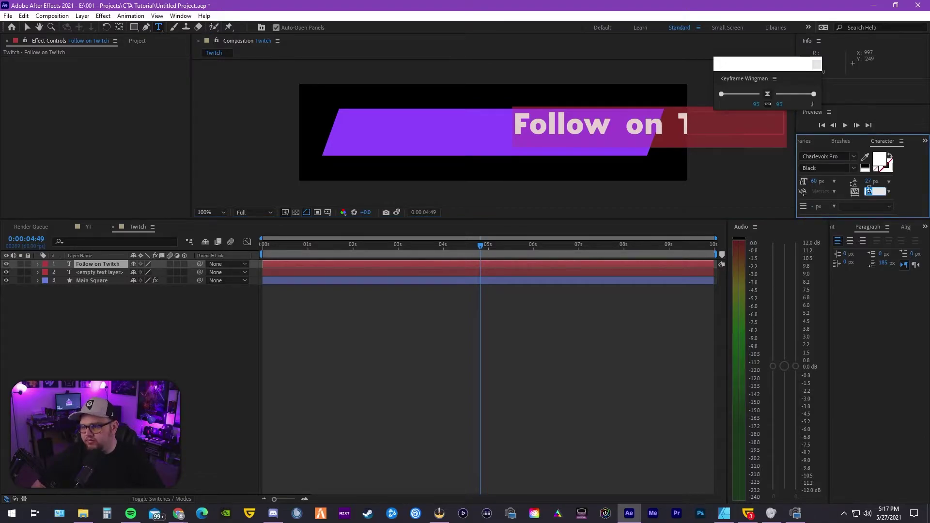
pyautogui.write('0')
pyautogui.press('Return')
pyautogui.click(815, 182)
pyautogui.write('40')
pyautogui.press('Return')
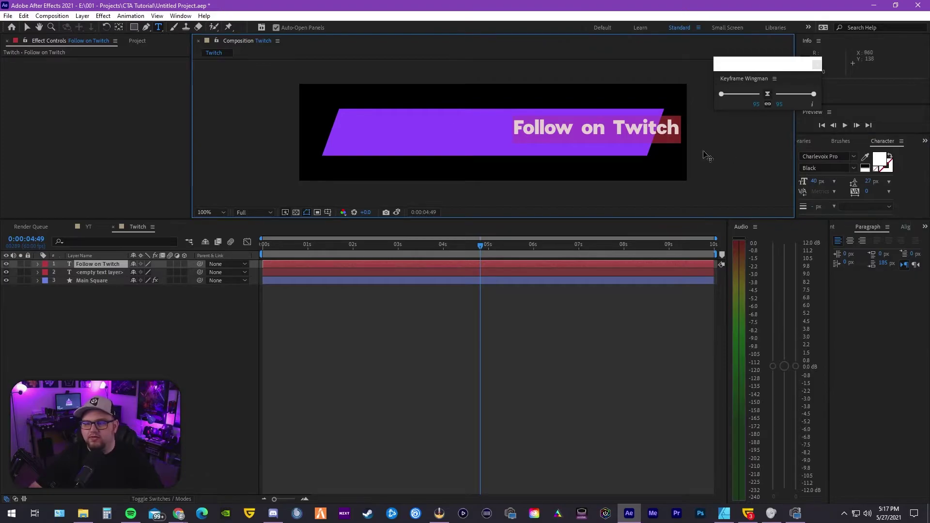
# Step: Show the Align tools, locate Align among the available windows, and reorder it ahead of Paragraph
pyautogui.click(904, 227)
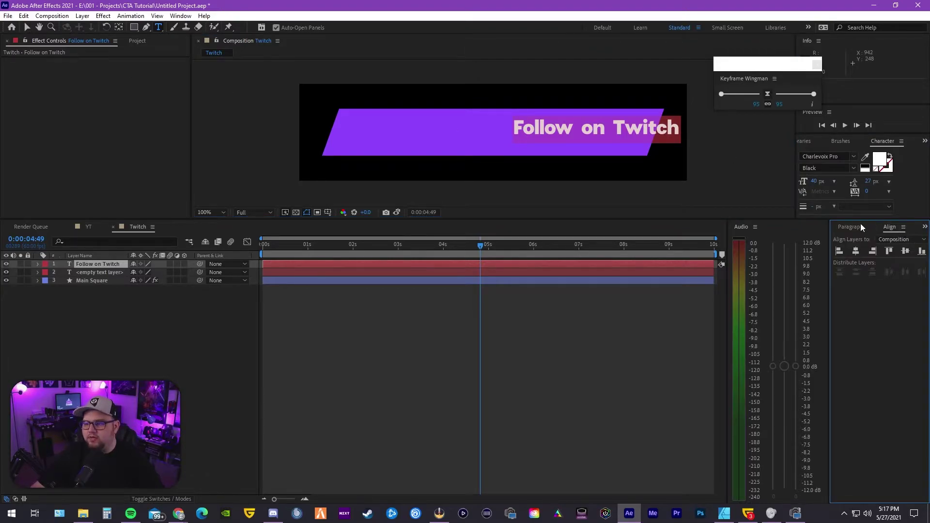
pyautogui.click(181, 16)
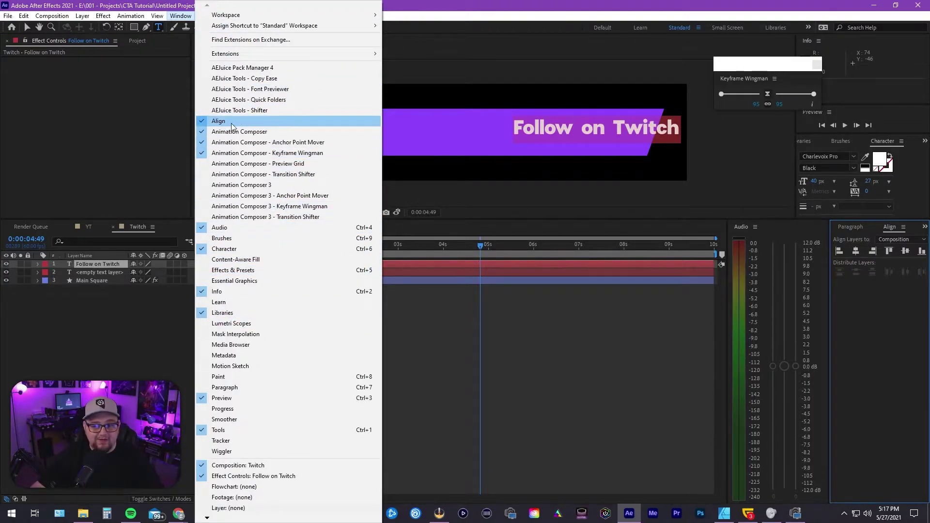
pyautogui.click(890, 226)
pyautogui.moveTo(890, 226)
pyautogui.mouseDown()
pyautogui.moveTo(852, 194)
pyautogui.moveTo(855, 226)
pyautogui.moveTo(888, 232)
pyautogui.mouseUp()
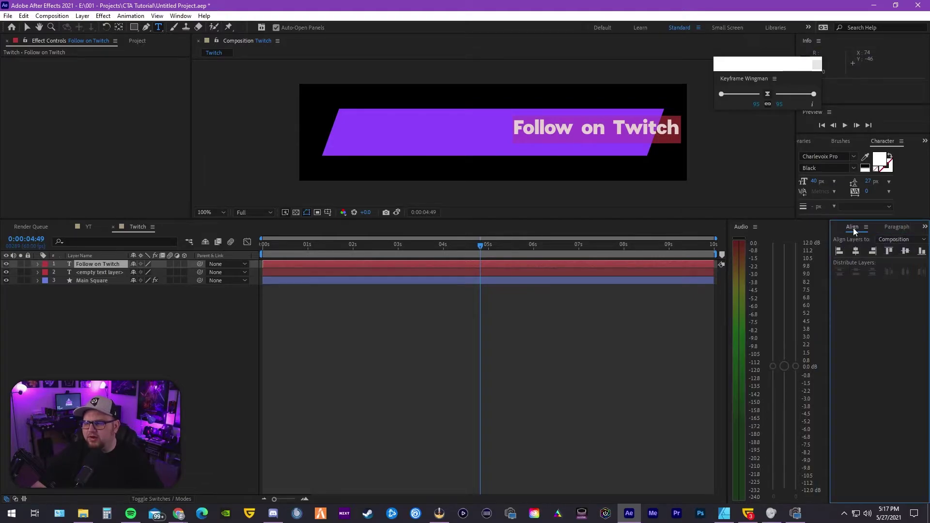